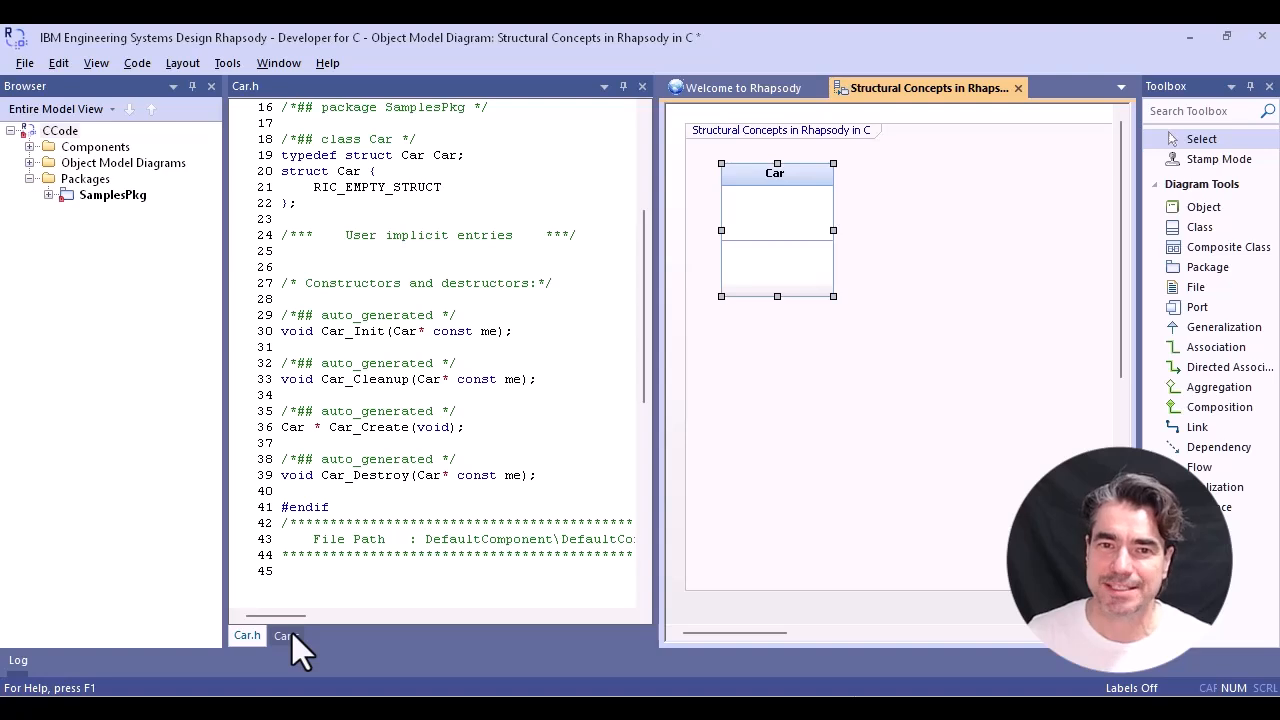
# - Examine the generated Car.c and Car.h code, focusing on the Car typedef, struct declaration and RIC_EMPTY_STRUCT macro in Car.h
pyautogui.click(286, 636)
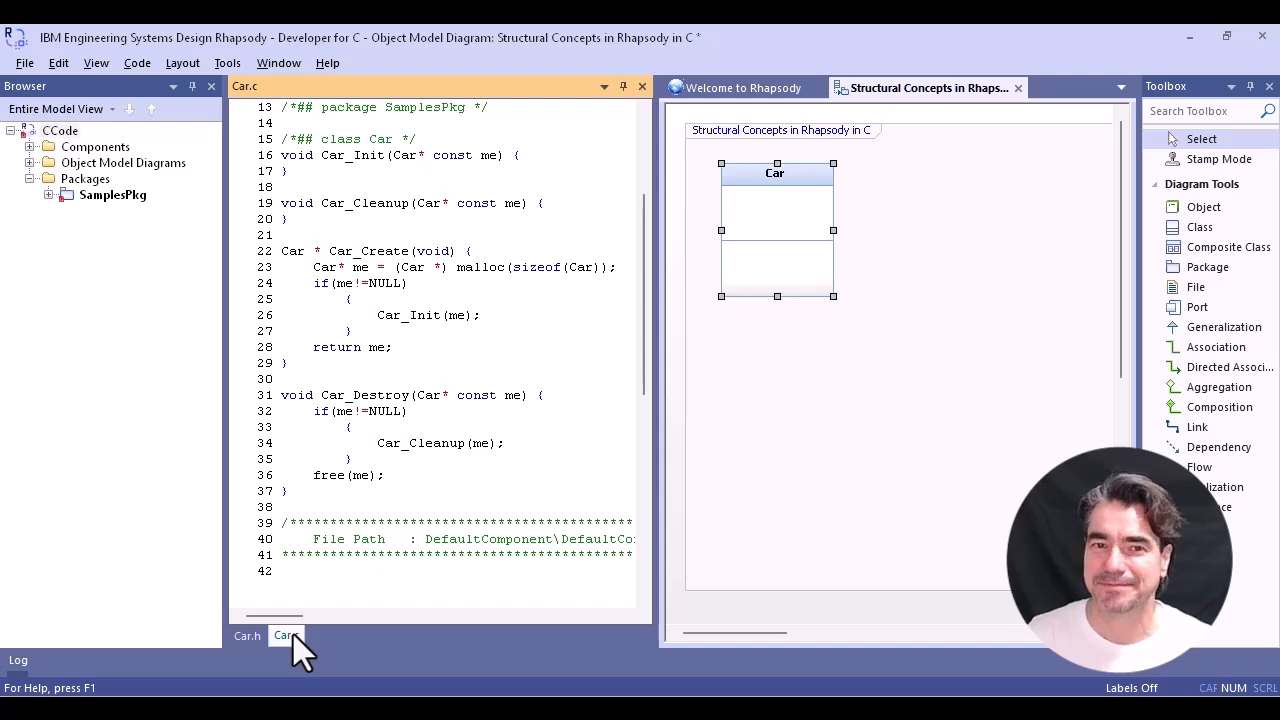
pyautogui.click(241, 638)
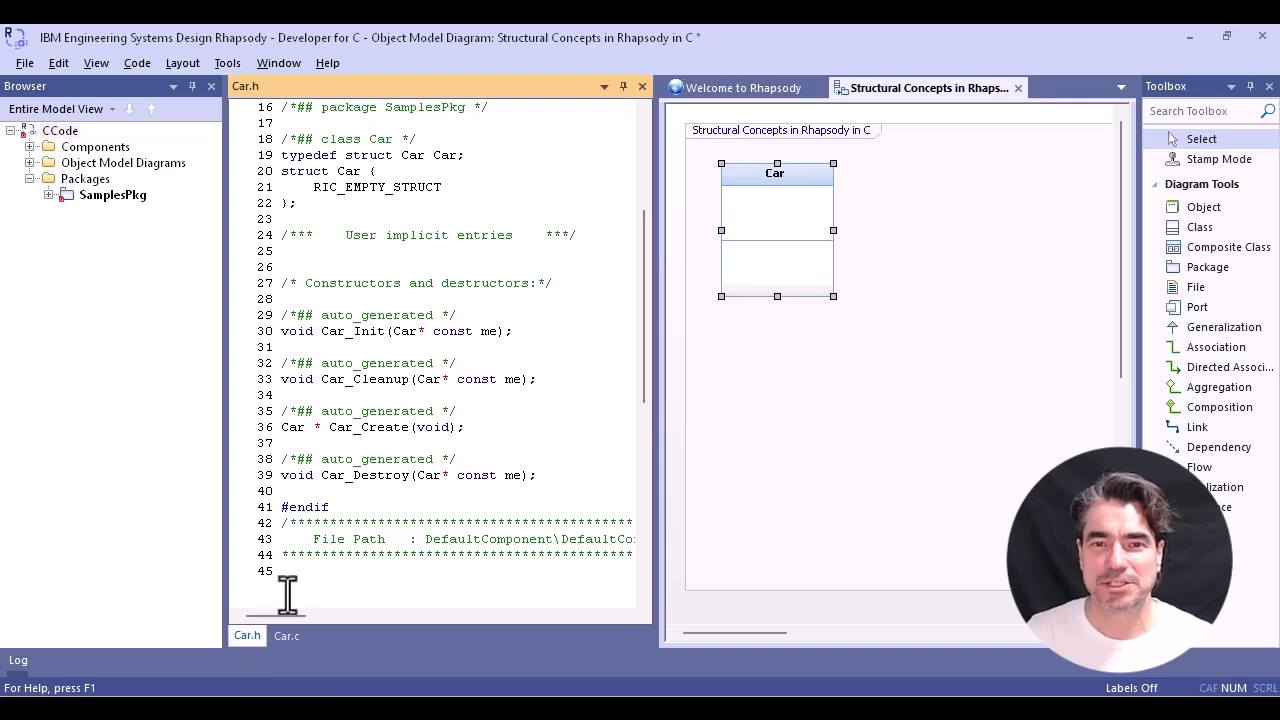
pyautogui.moveTo(346, 155); pyautogui.dragTo(281, 157)
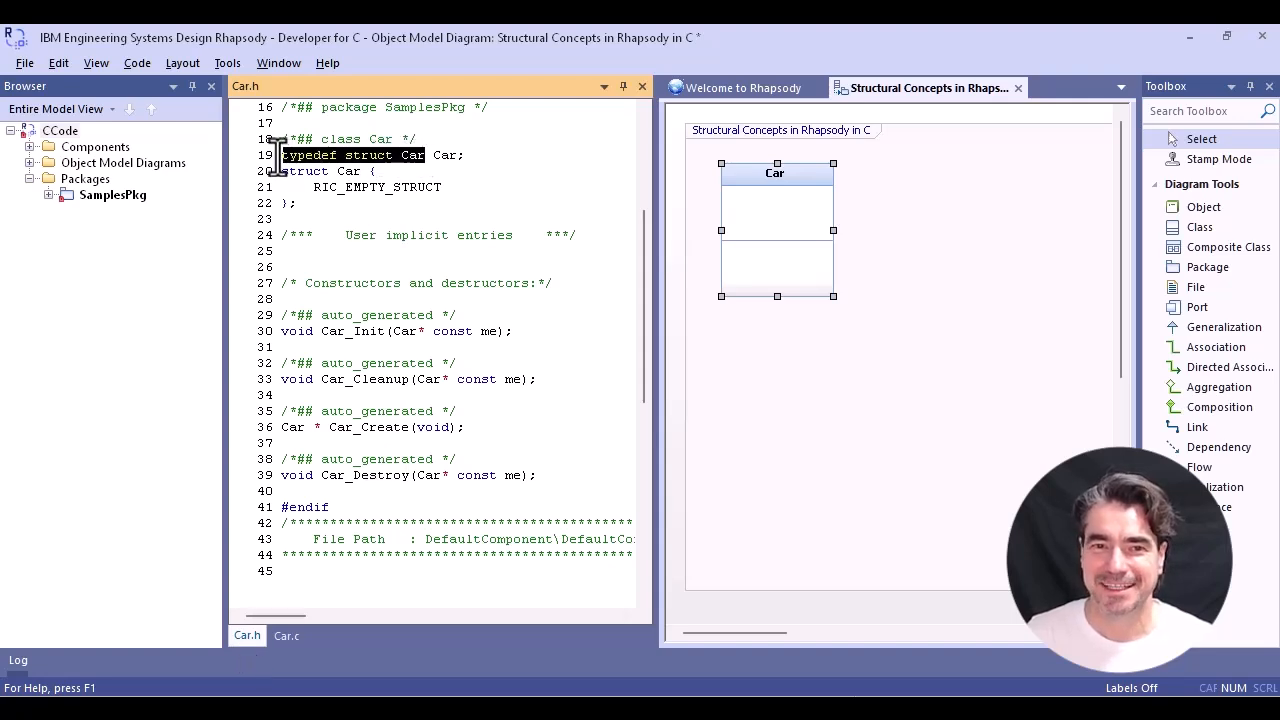
pyautogui.doubleClick(442, 157)
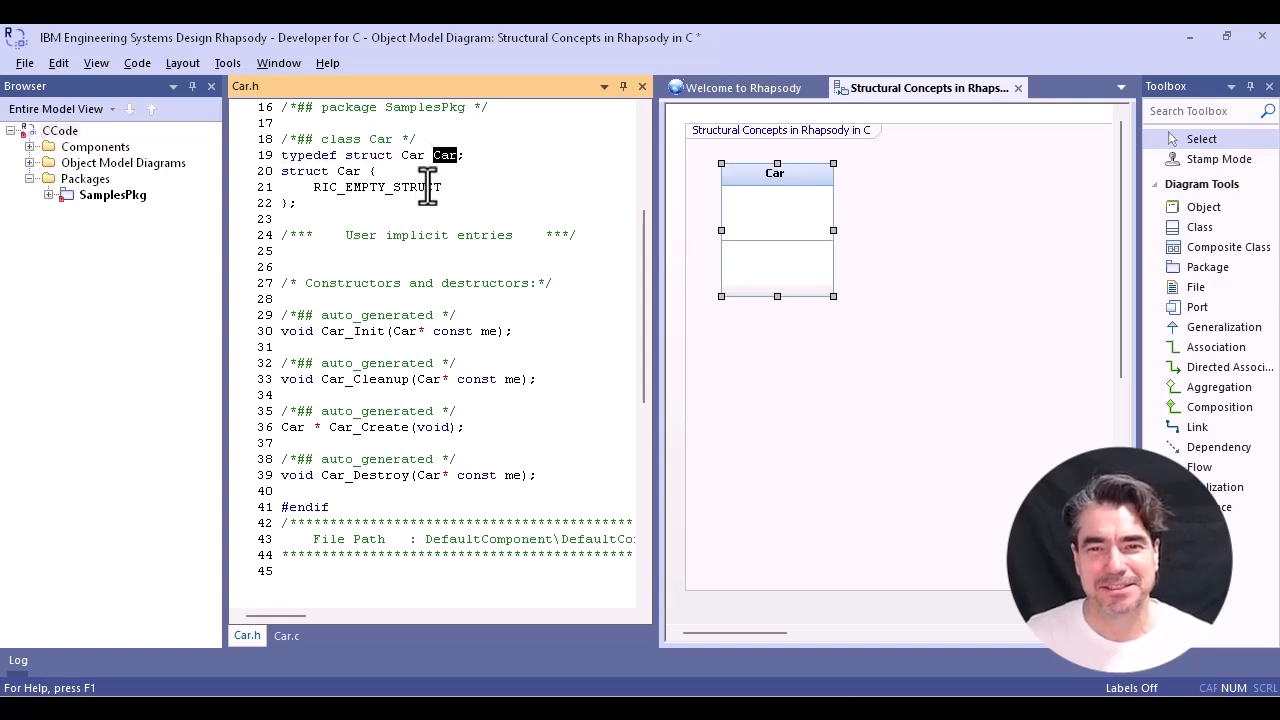
pyautogui.moveTo(362, 172); pyautogui.dragTo(283, 176)
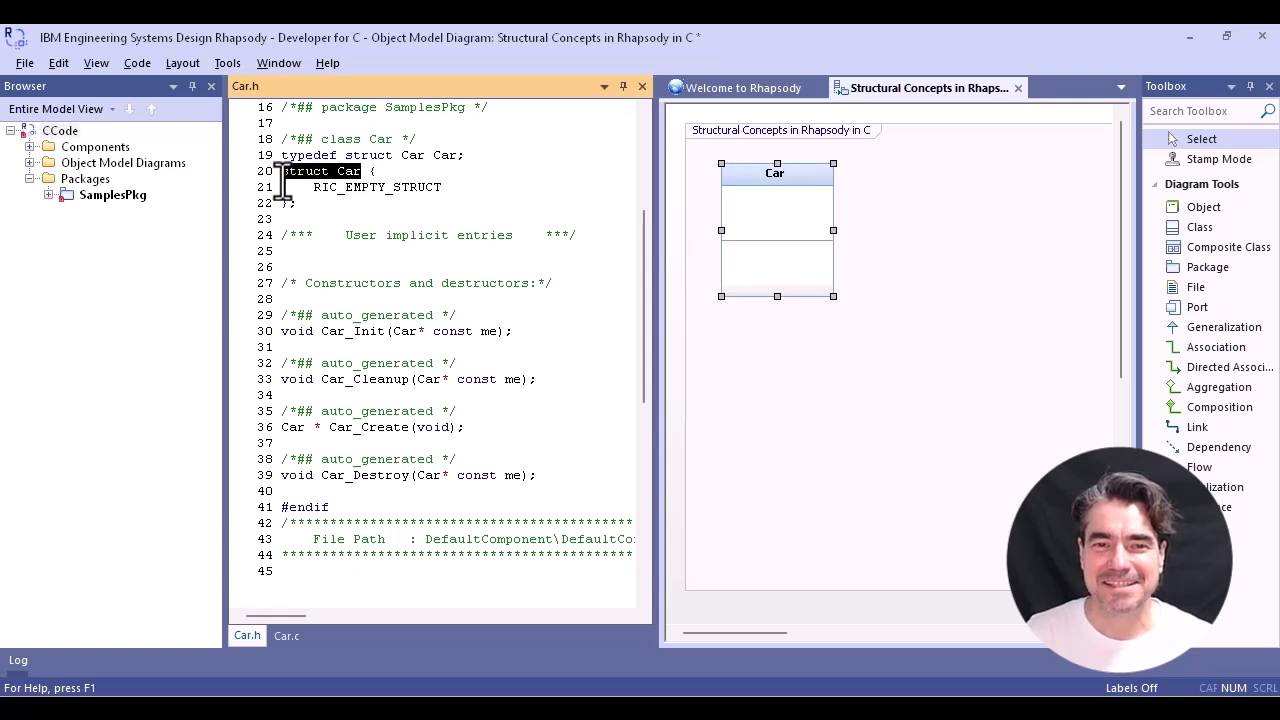
pyautogui.doubleClick(444, 156)
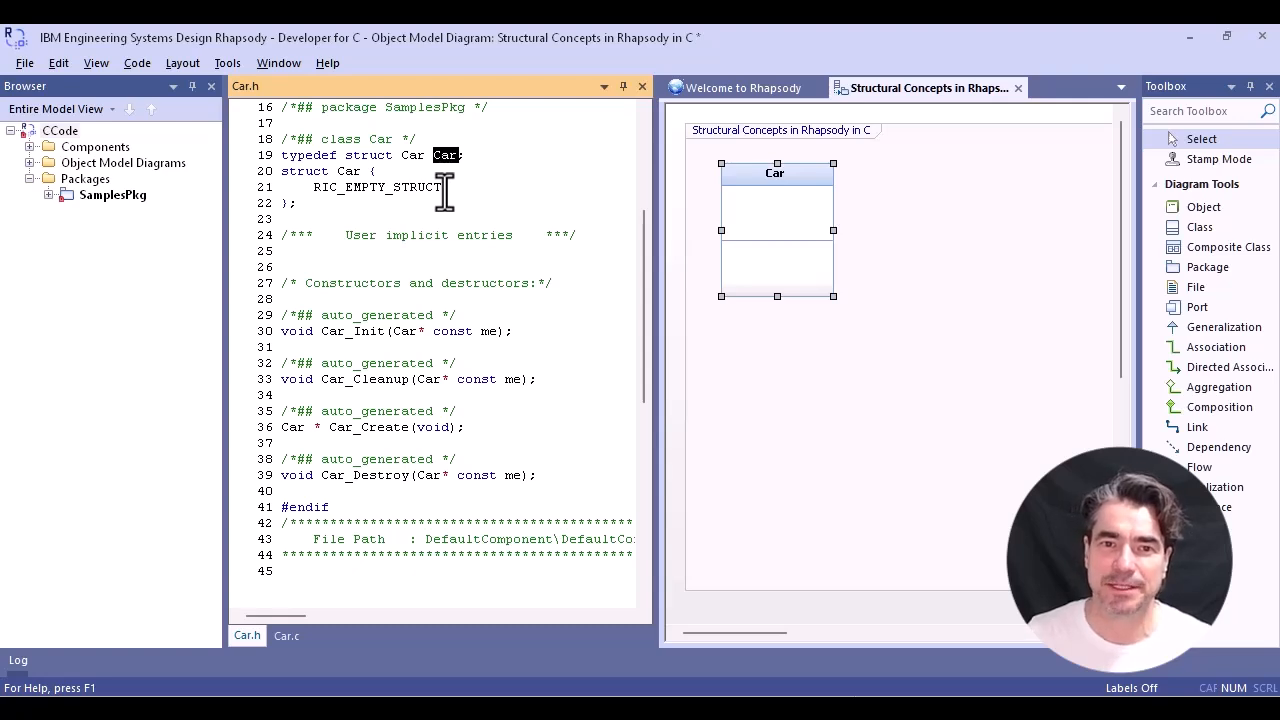
pyautogui.moveTo(443, 190); pyautogui.dragTo(316, 197)
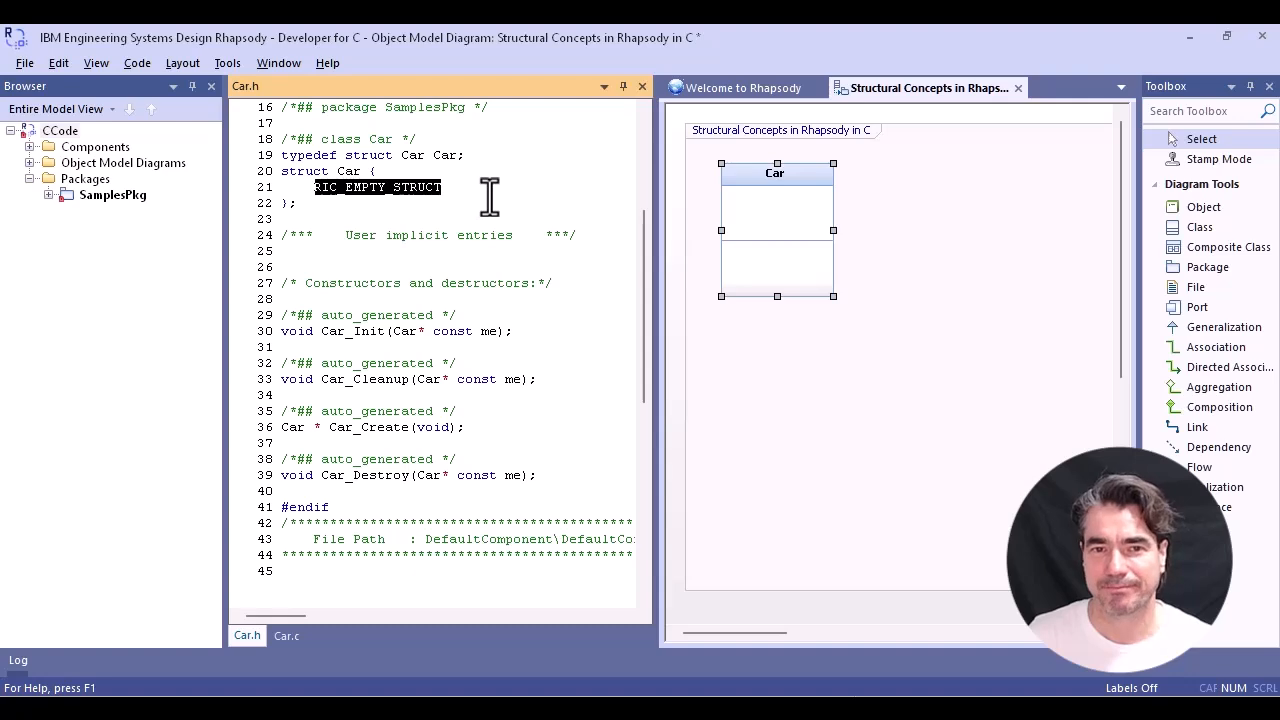
# - Add a new attribute named speed to the Car class in the object model diagram
pyautogui.rightClick(786, 210)
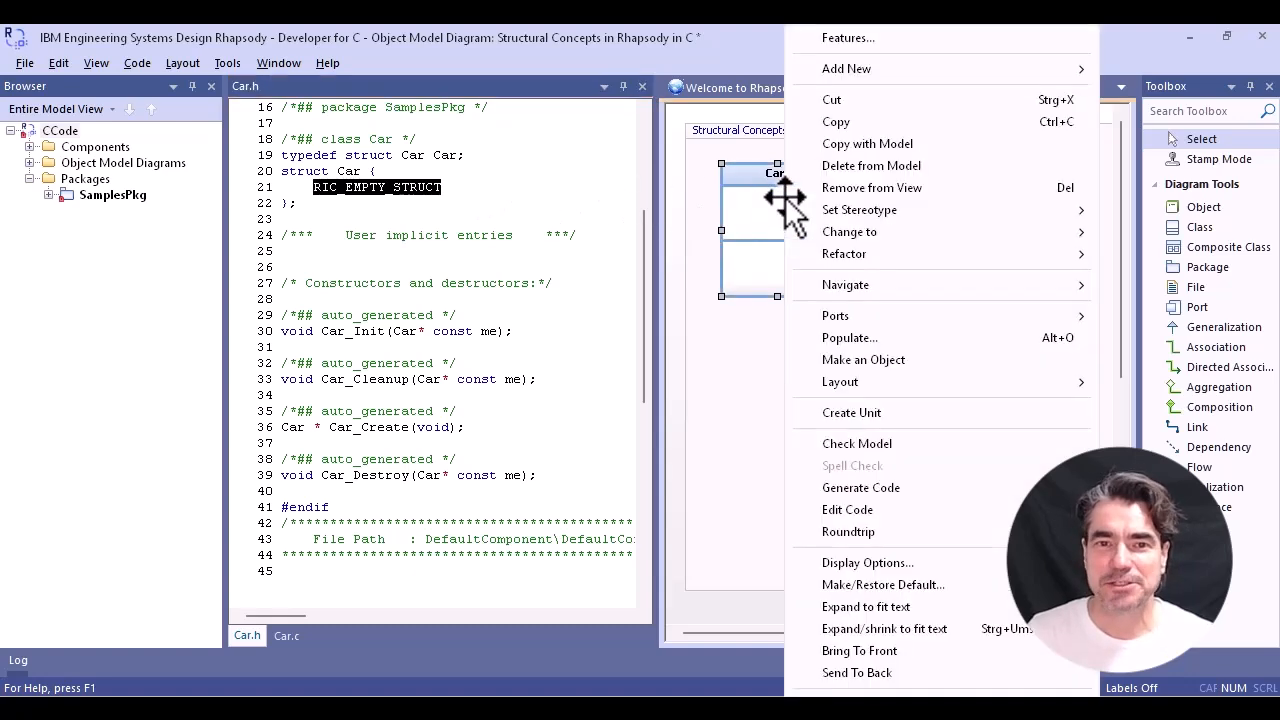
pyautogui.moveTo(830, 70)
pyautogui.click(698, 137)
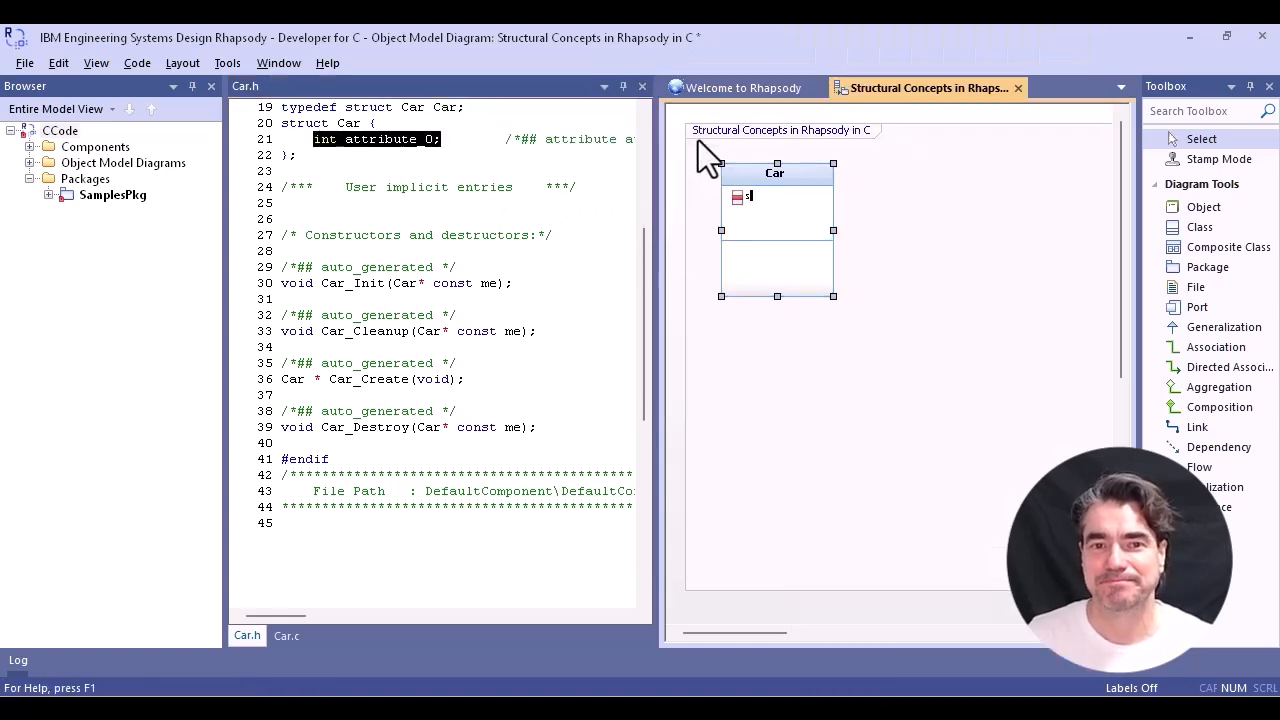
pyautogui.write('speed')
pyautogui.press('Return')
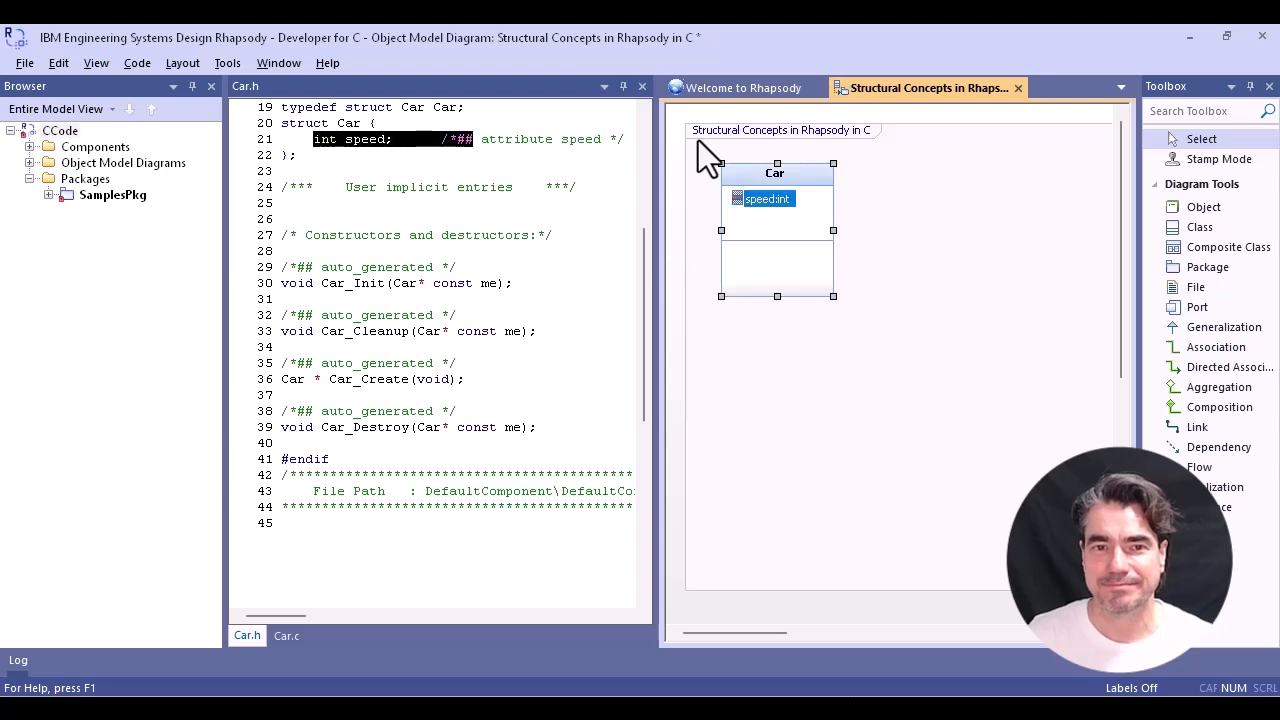
# - Examine the Car_Init, Car_Cleanup, Car_Create and Car_Destroy declarations in Car.h
pyautogui.click(414, 180)
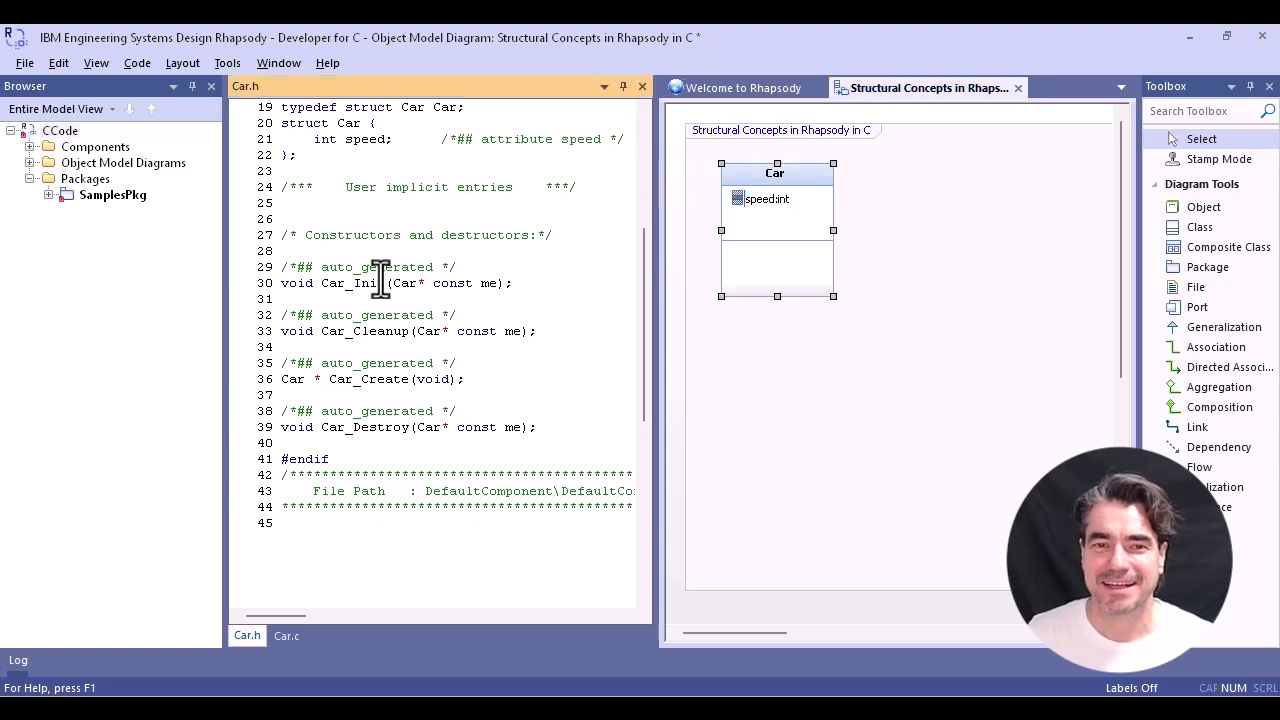
pyautogui.doubleClick(381, 282)
pyautogui.doubleClick(380, 331)
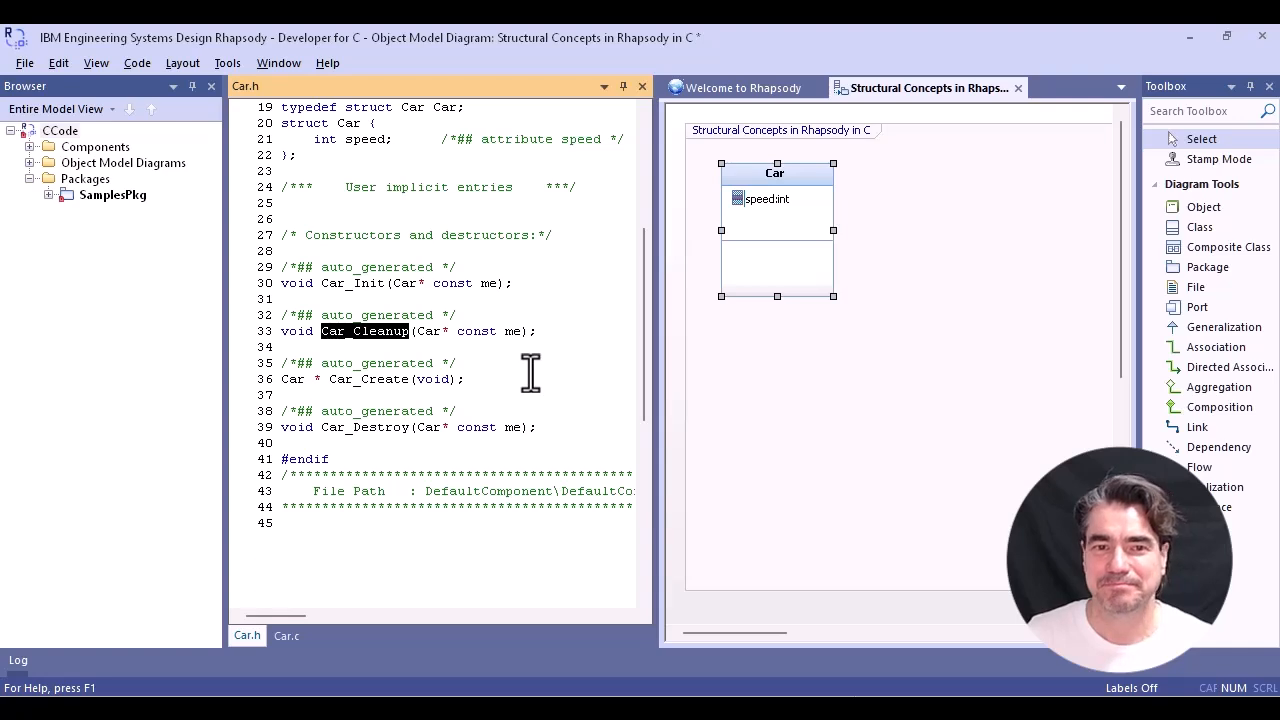
pyautogui.doubleClick(380, 380)
pyautogui.doubleClick(381, 427)
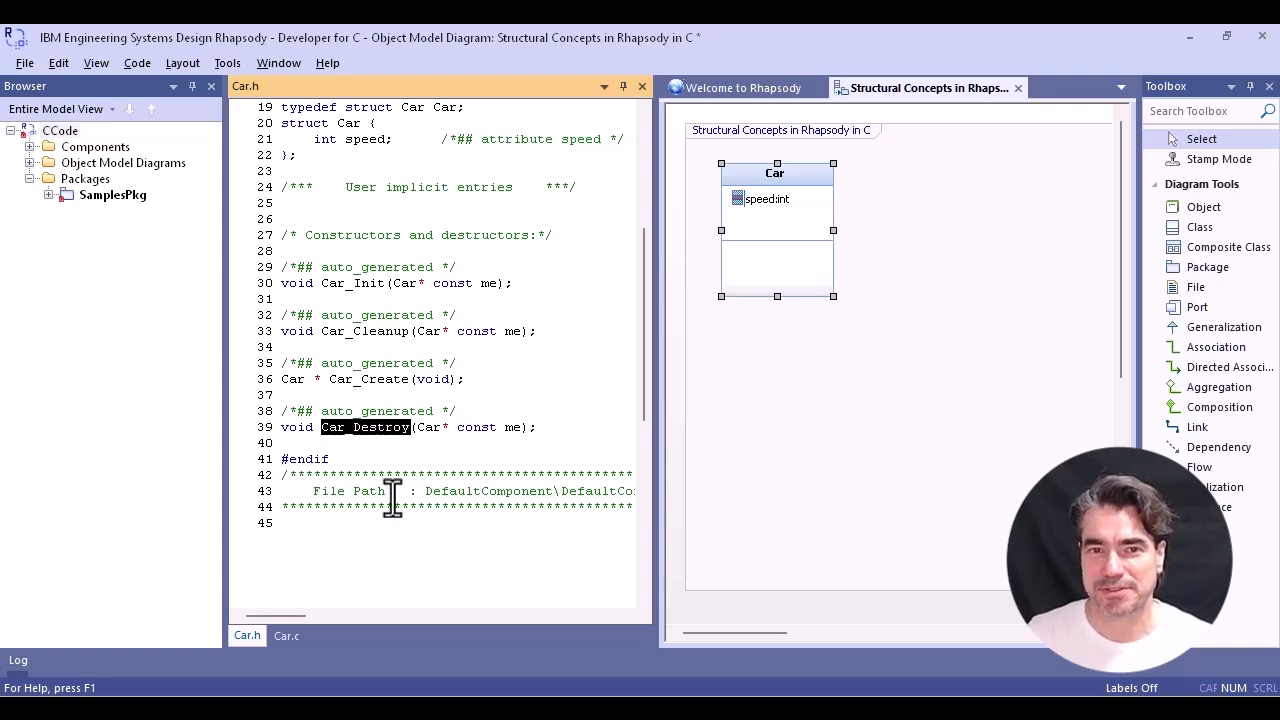
# - Examine the malloc, Car_Init and free calls inside Car_Create and Car_Destroy in Car.c, and return to Car.h
pyautogui.click(286, 636)
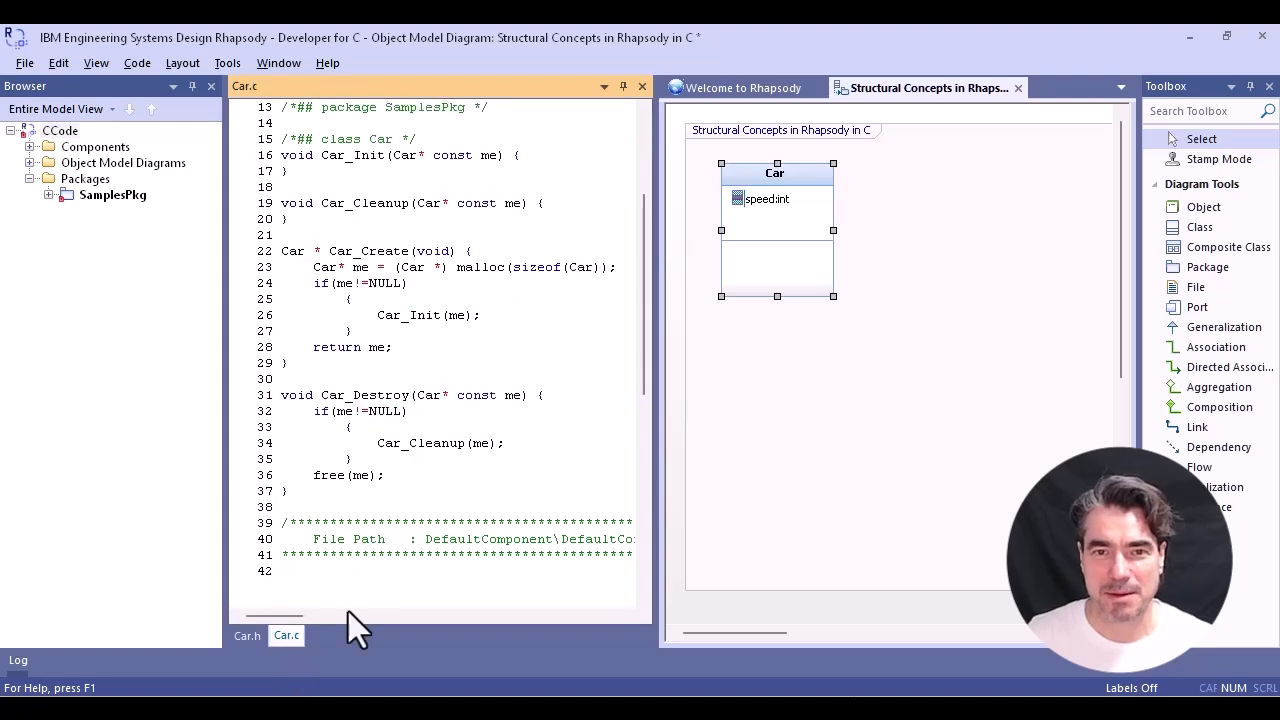
pyautogui.doubleClick(385, 252)
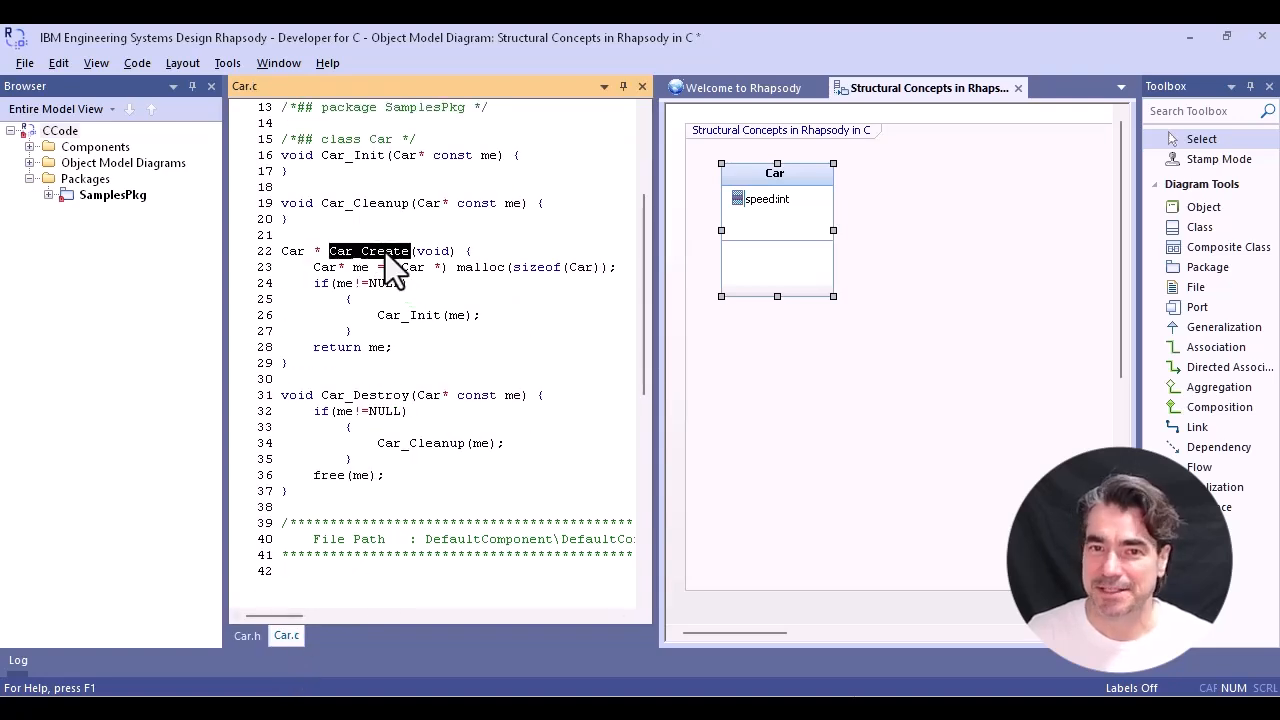
pyautogui.doubleClick(480, 268)
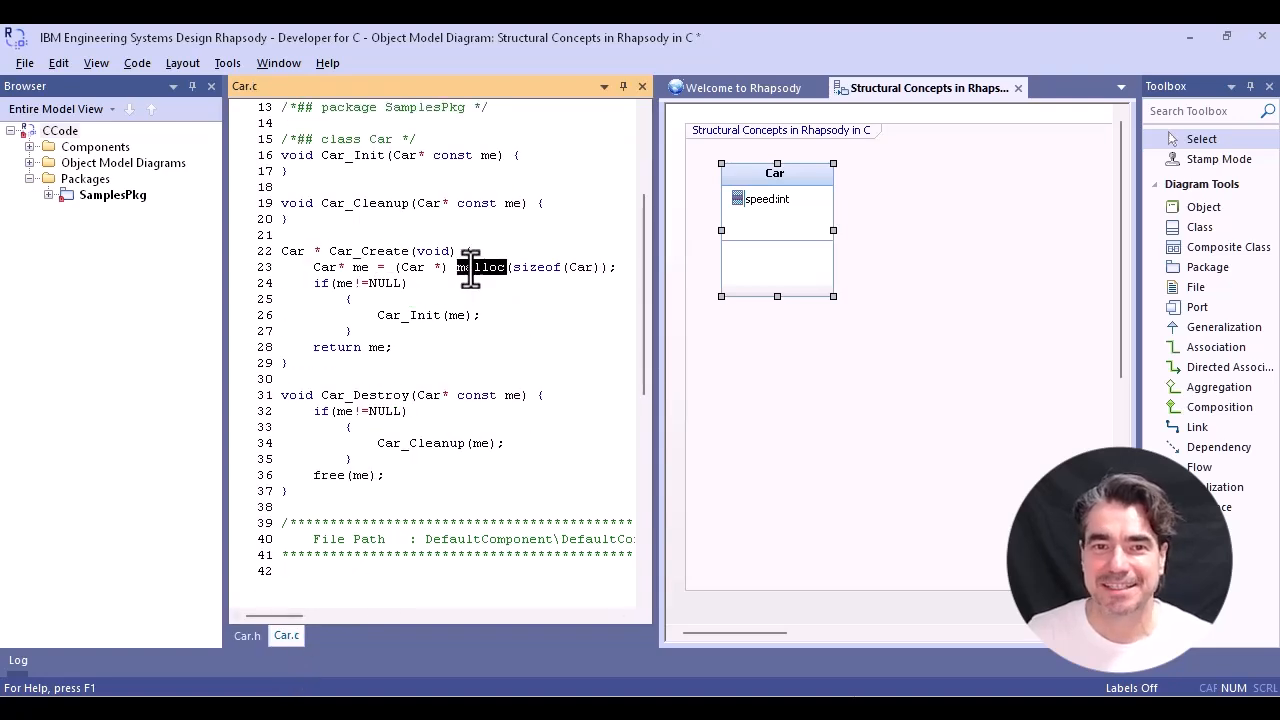
pyautogui.doubleClick(378, 396)
pyautogui.doubleClick(326, 476)
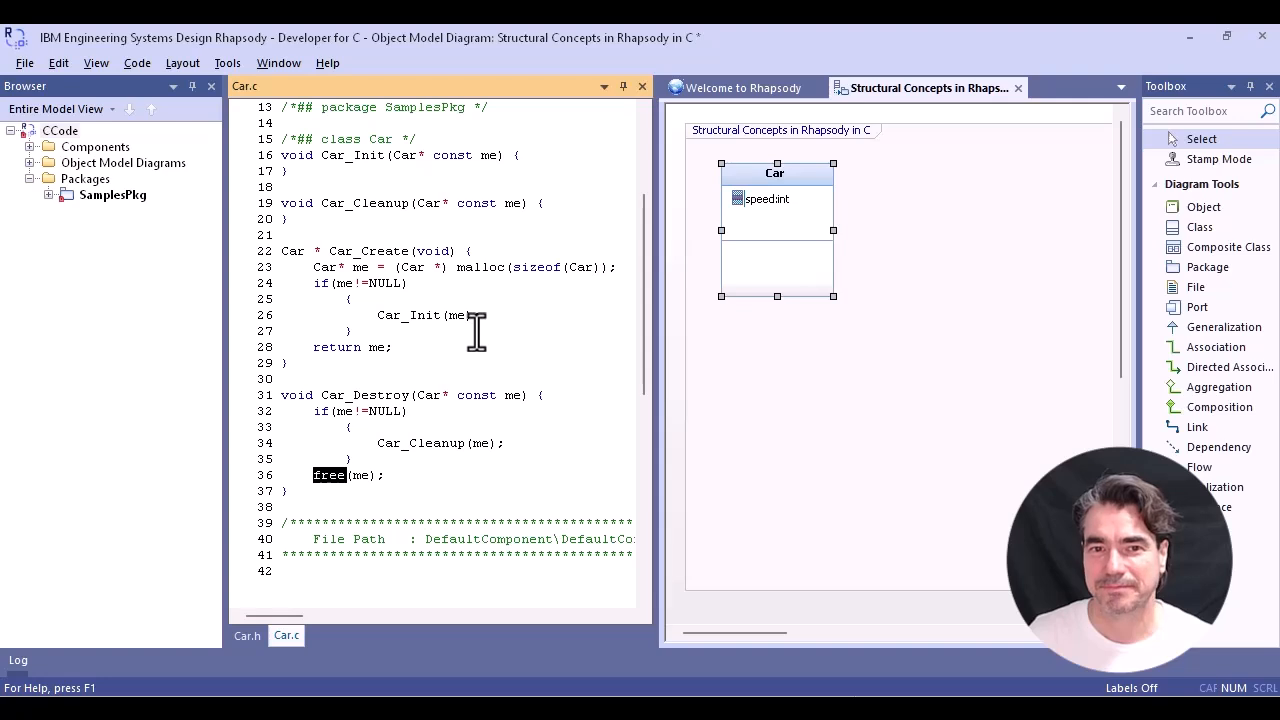
pyautogui.doubleClick(392, 252)
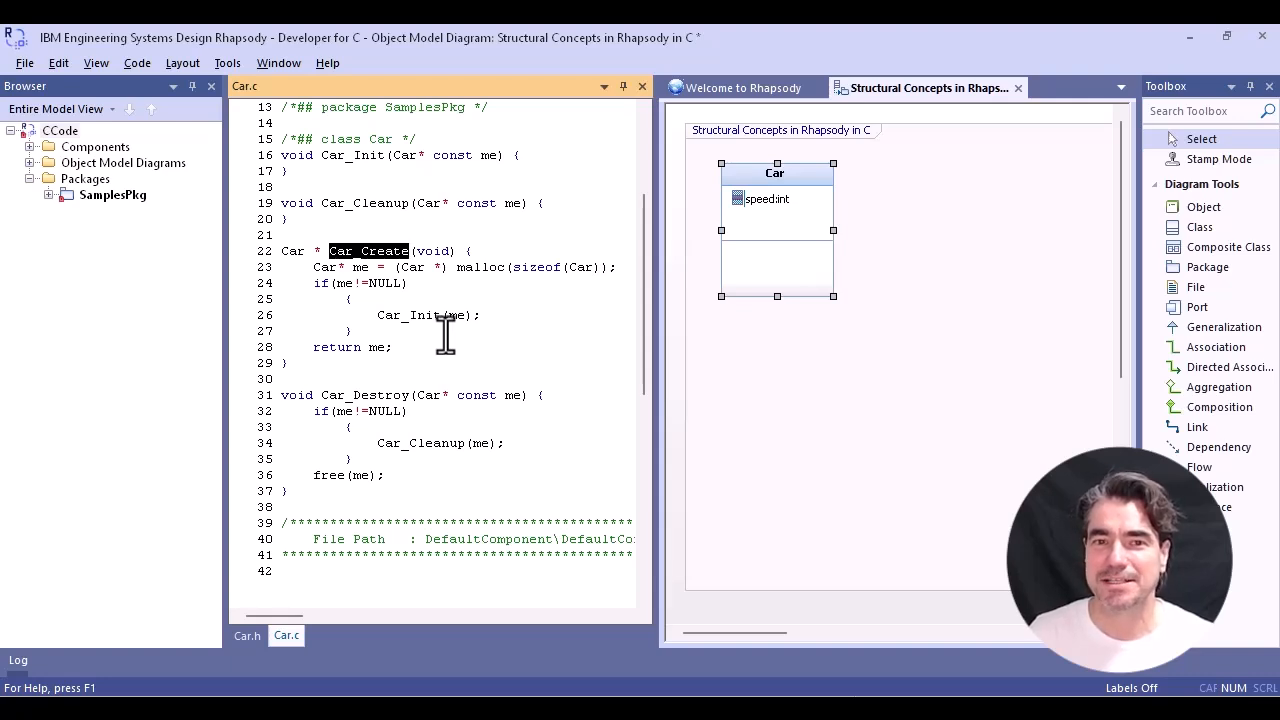
pyautogui.doubleClick(418, 316)
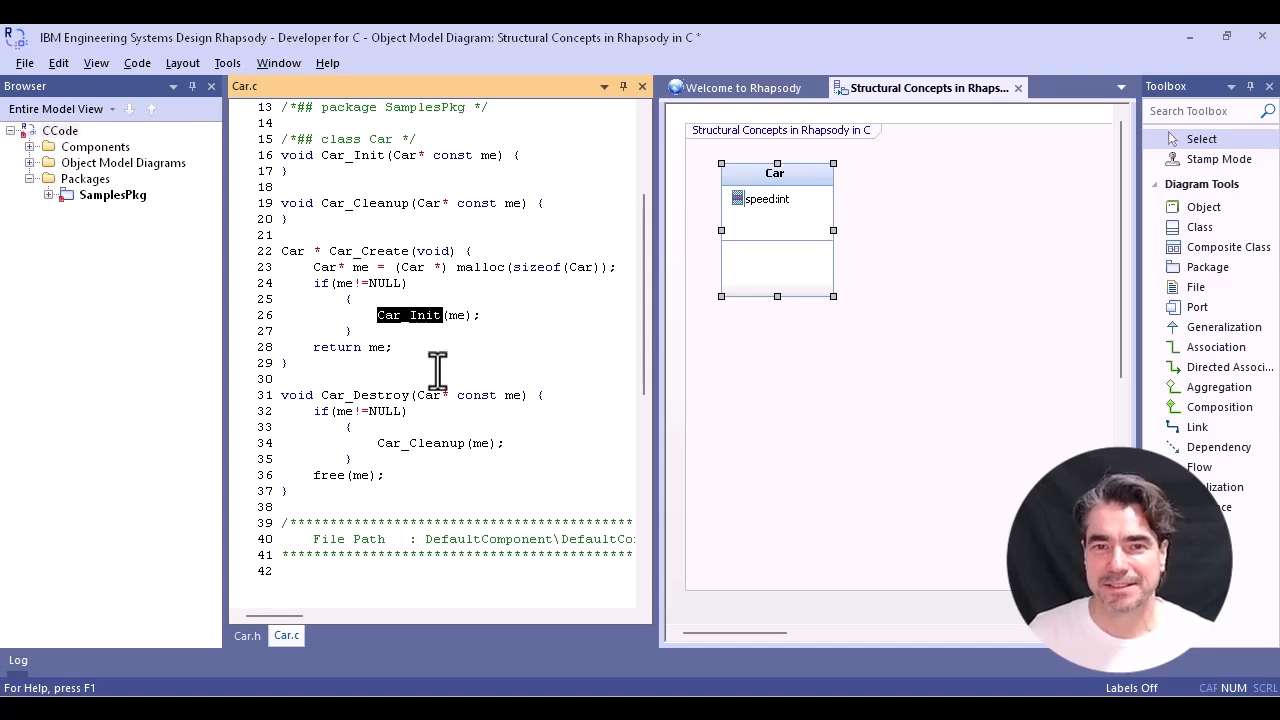
pyautogui.click(244, 635)
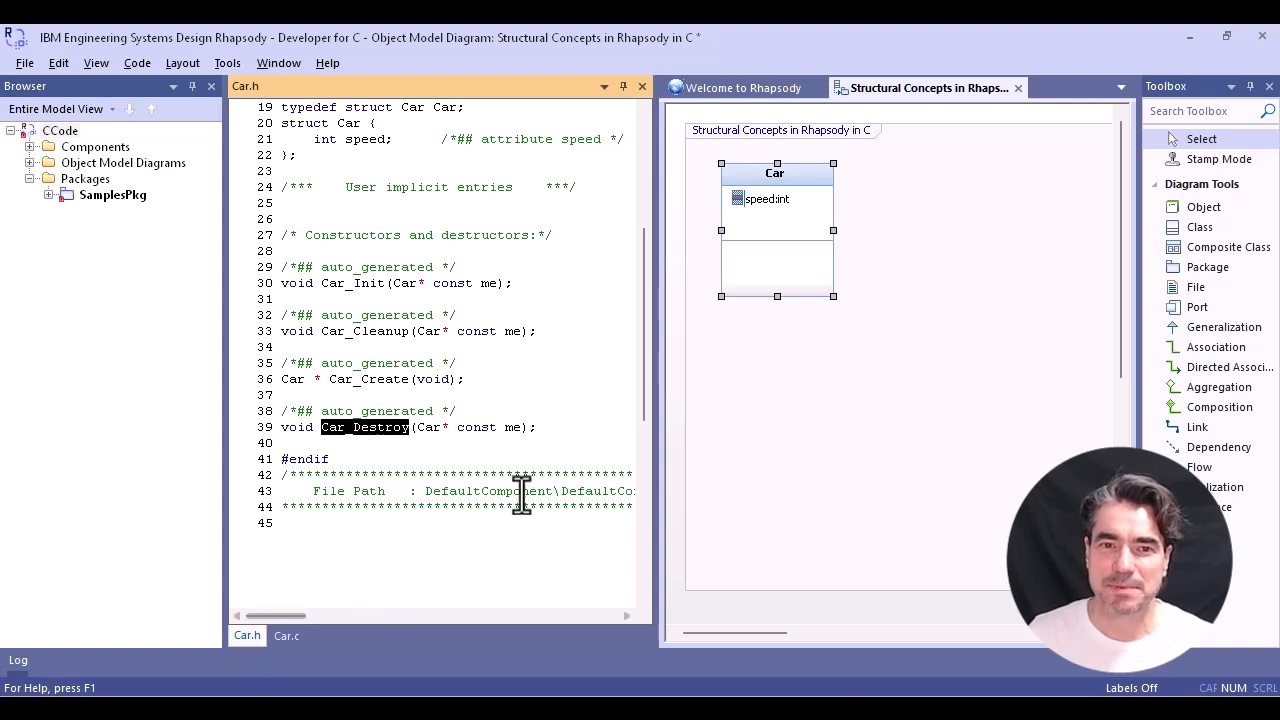
pyautogui.click(571, 422)
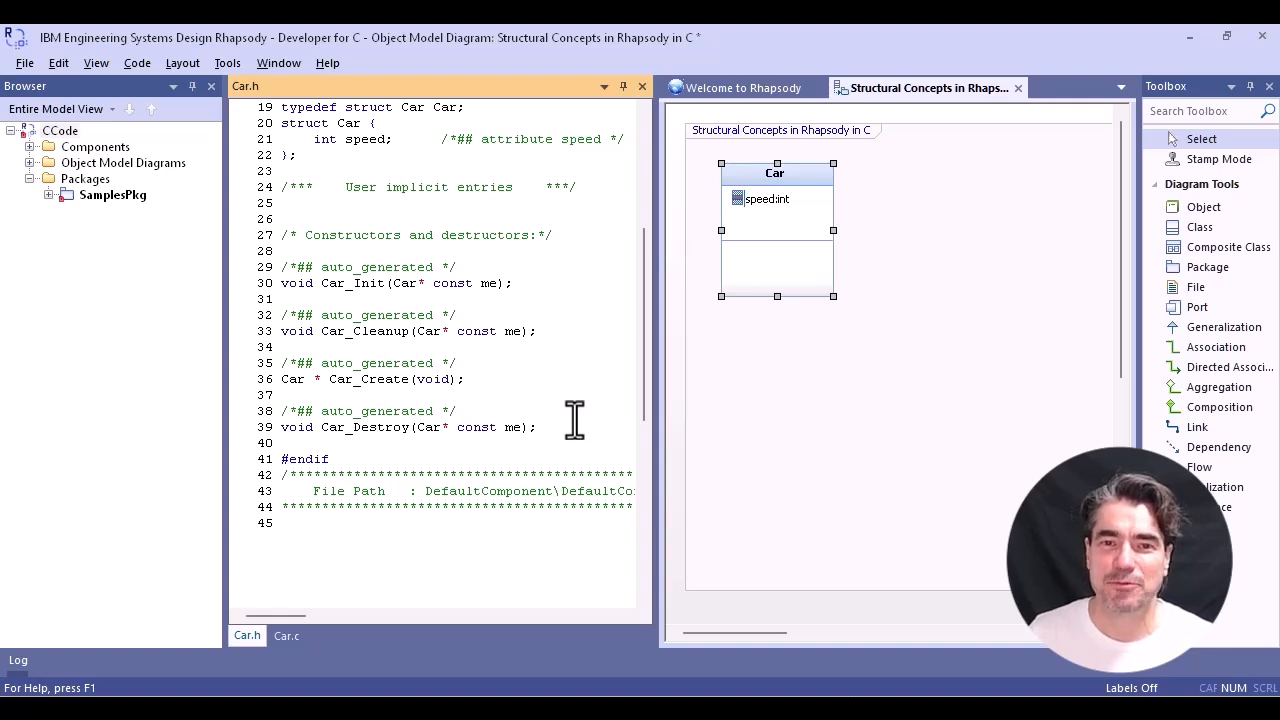
# - Add an operation named resetSpeed to the Car class and inspect the Car prefix and me parameter of its declaration in Car.h
pyautogui.rightClick(794, 201)
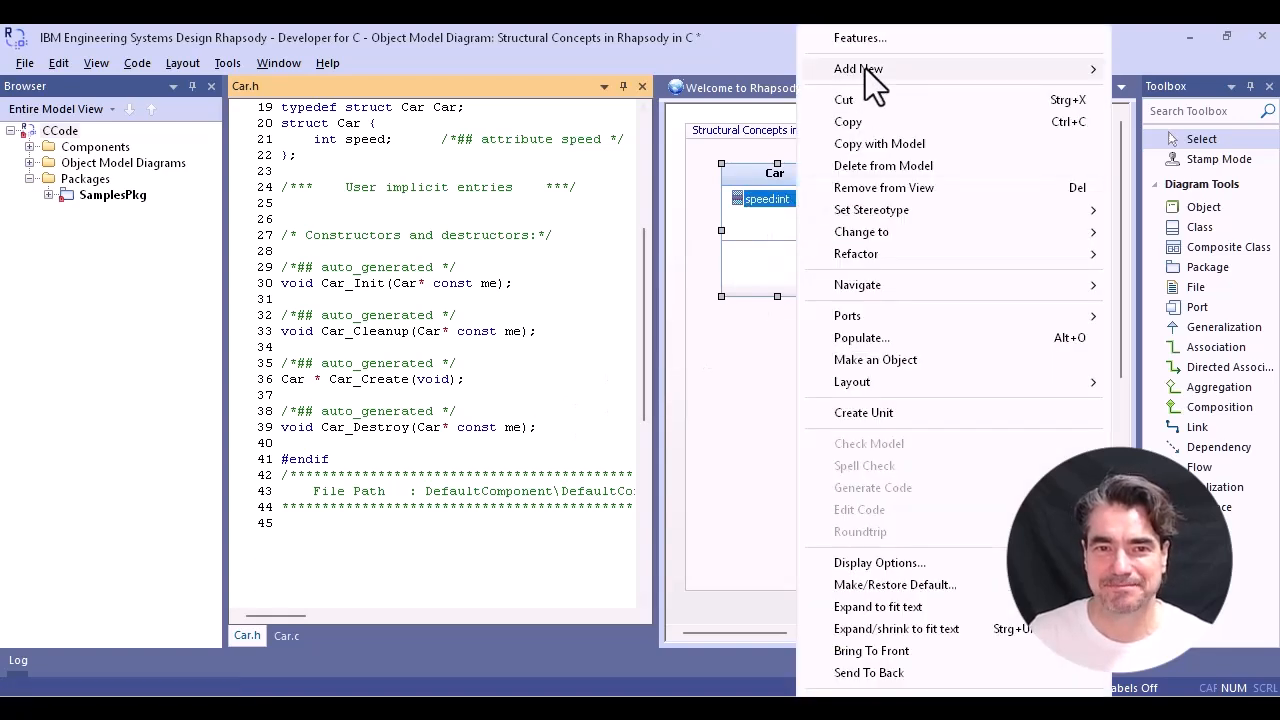
pyautogui.moveTo(865, 68)
pyautogui.click(707, 115)
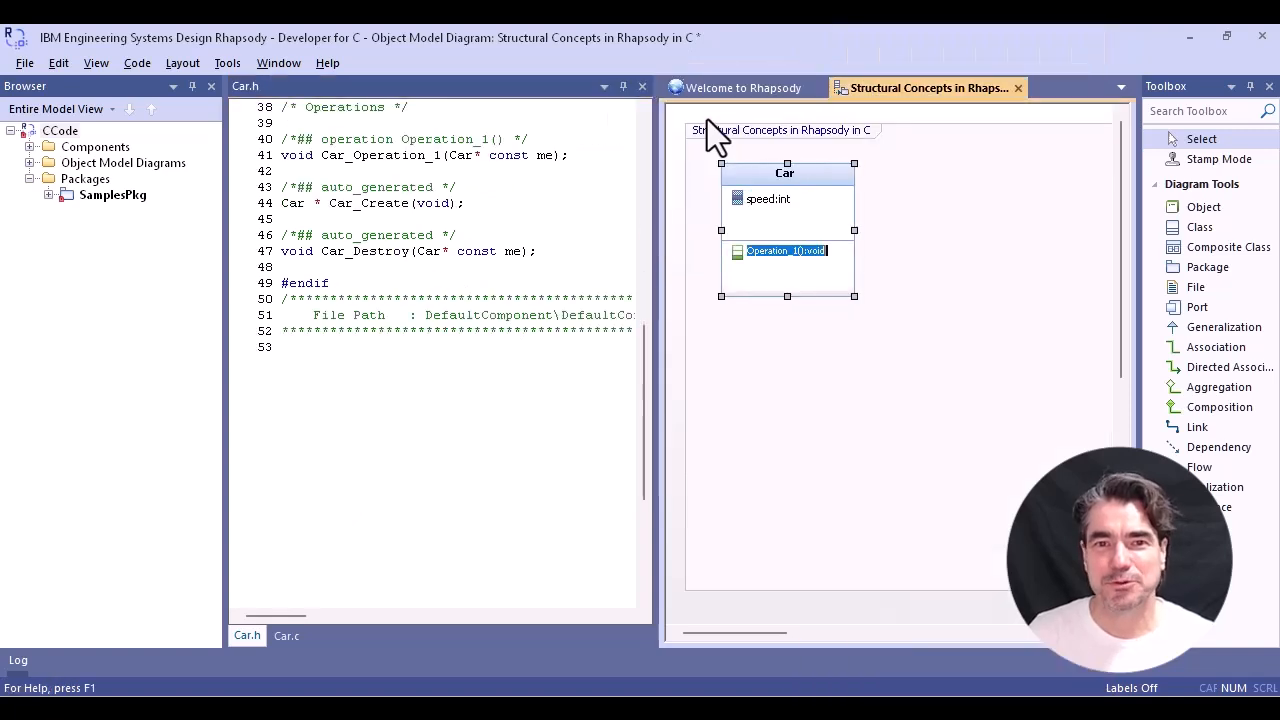
pyautogui.write('resetS')
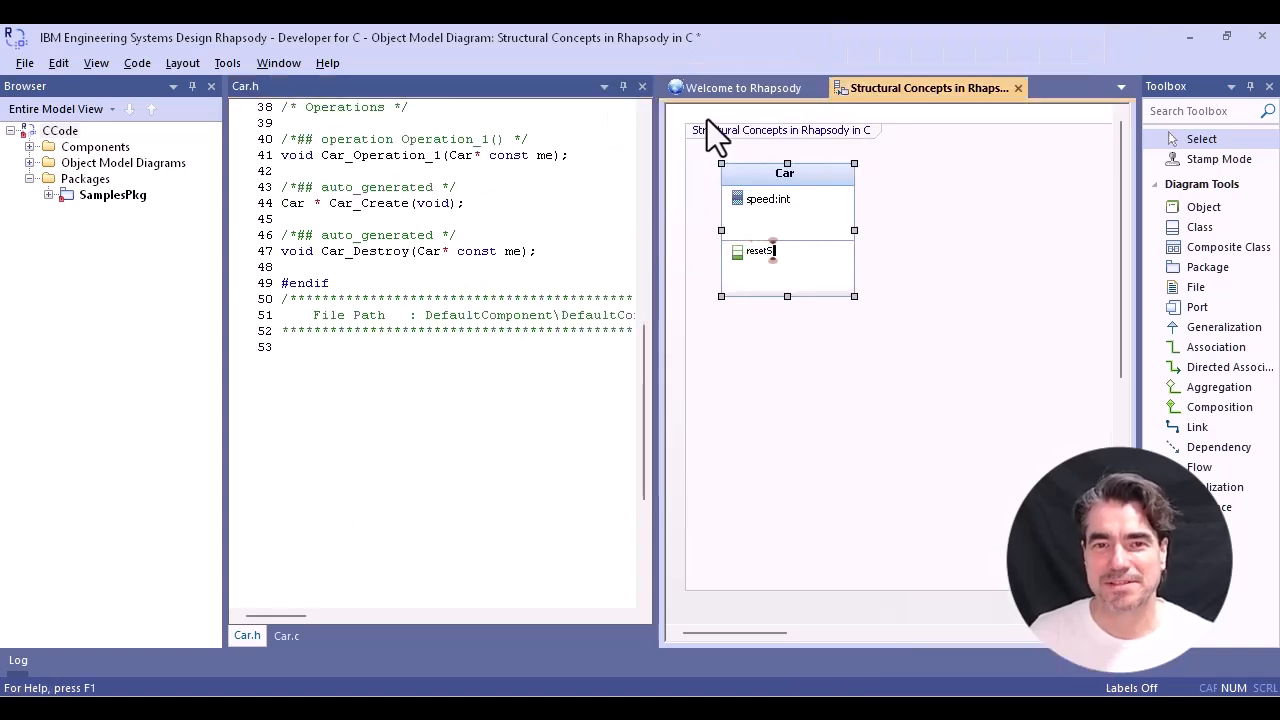
pyautogui.write('peed')
pyautogui.press('Return')
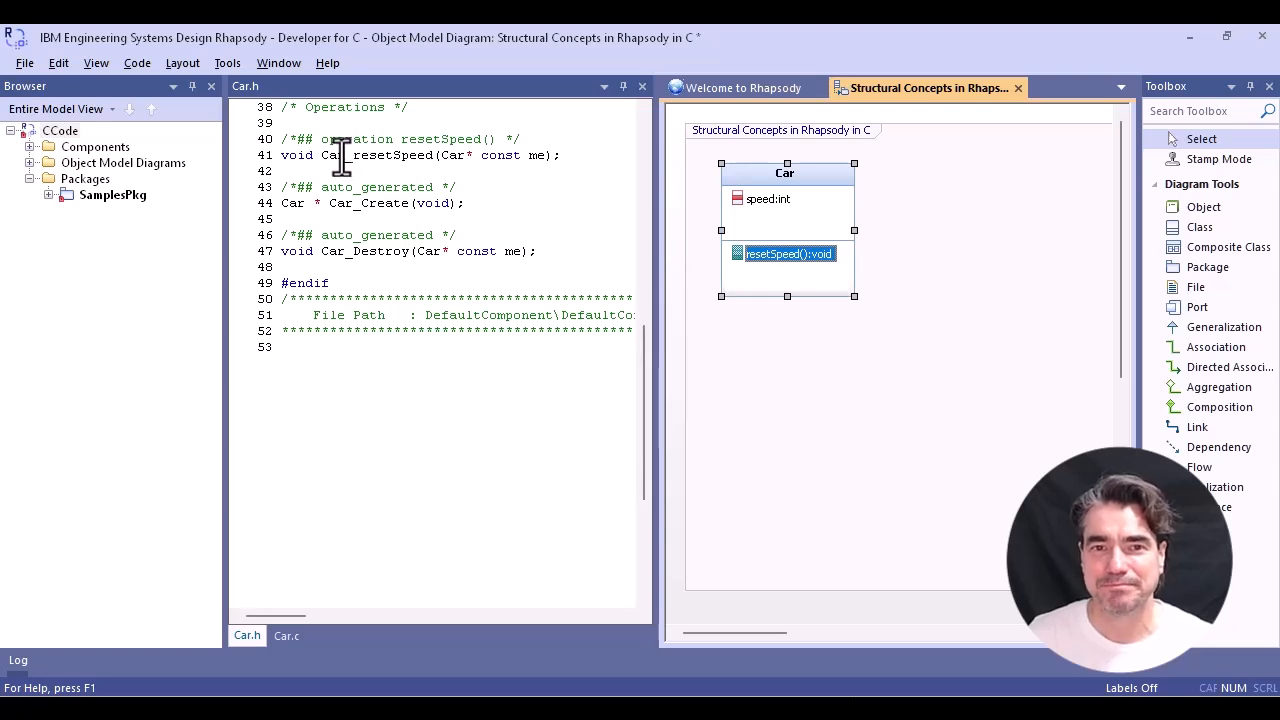
pyautogui.moveTo(345, 156); pyautogui.dragTo(321, 156)
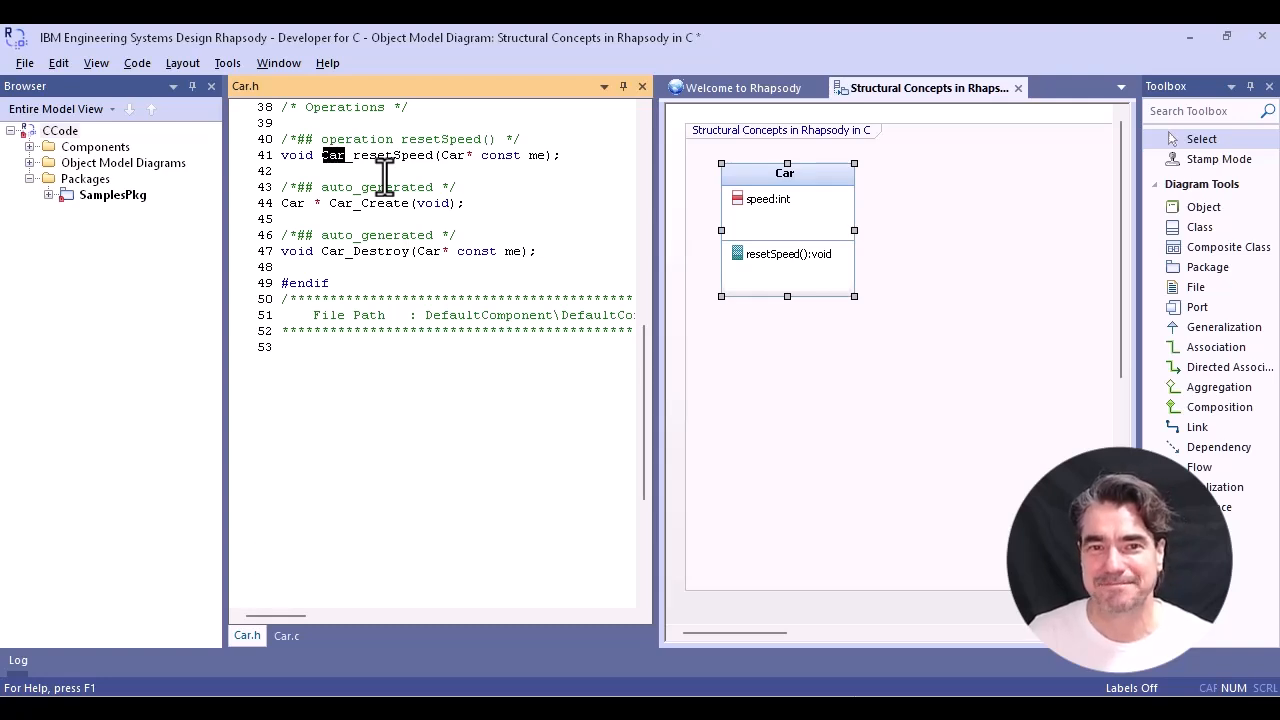
pyautogui.doubleClick(537, 155)
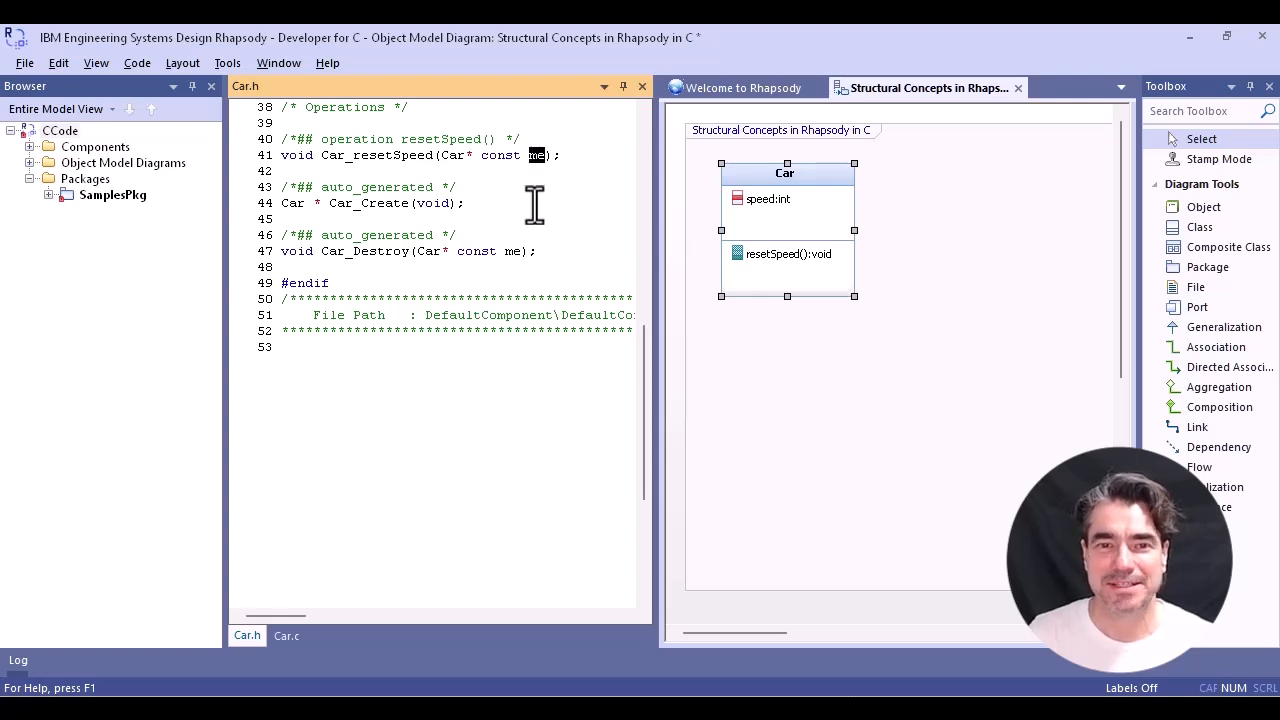
# - Implement the Car_resetSpeed body in Car.c with the statement me->speed=0; between the operation markers and save
pyautogui.click(289, 636)
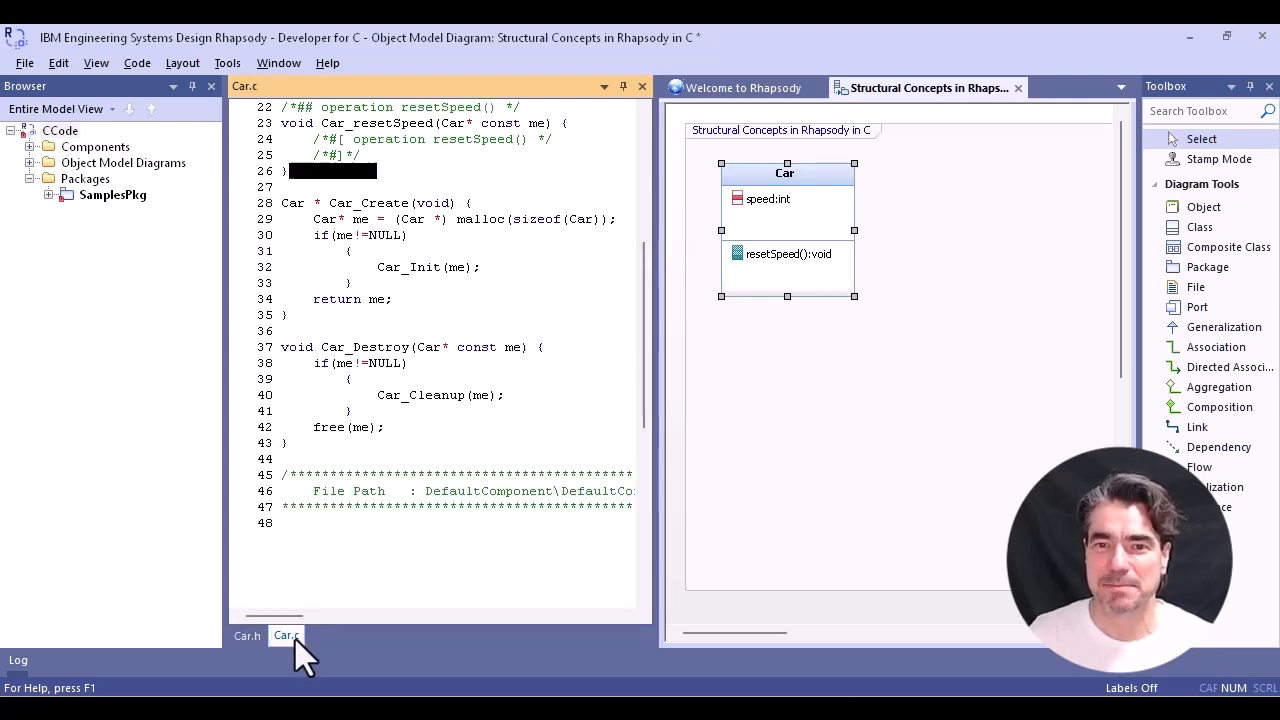
pyautogui.click(547, 143)
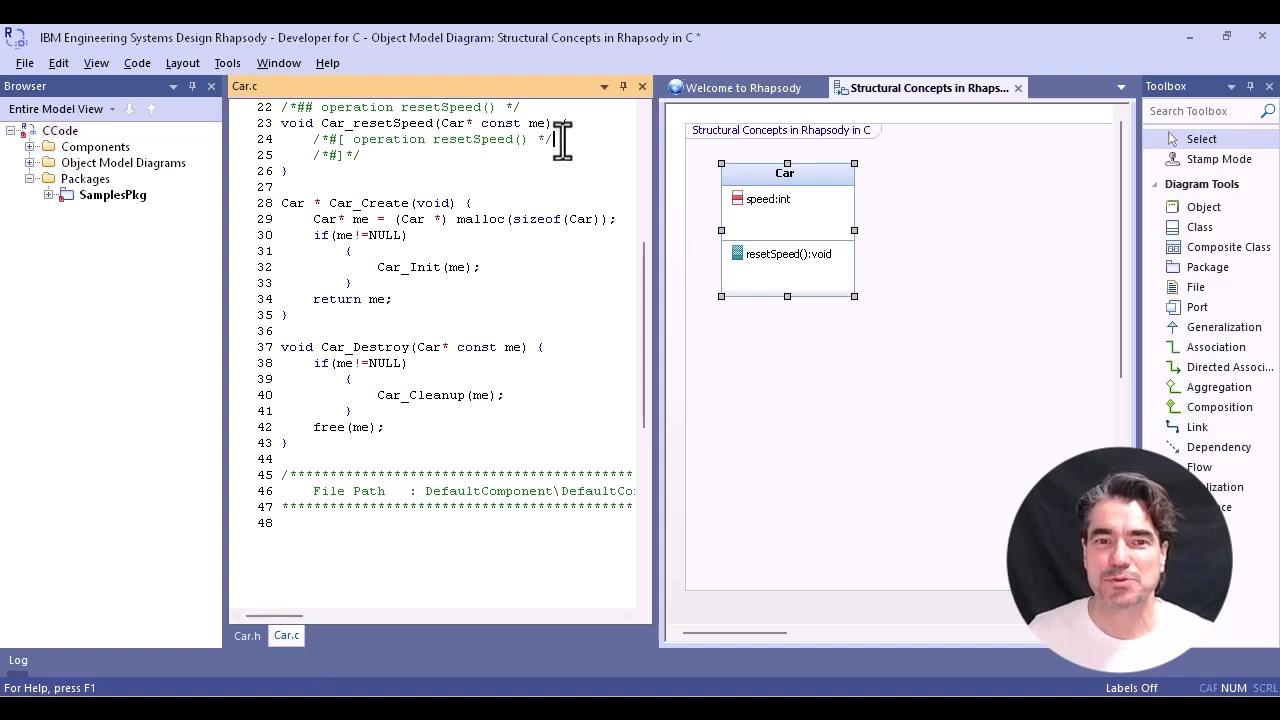
pyautogui.press('Return')
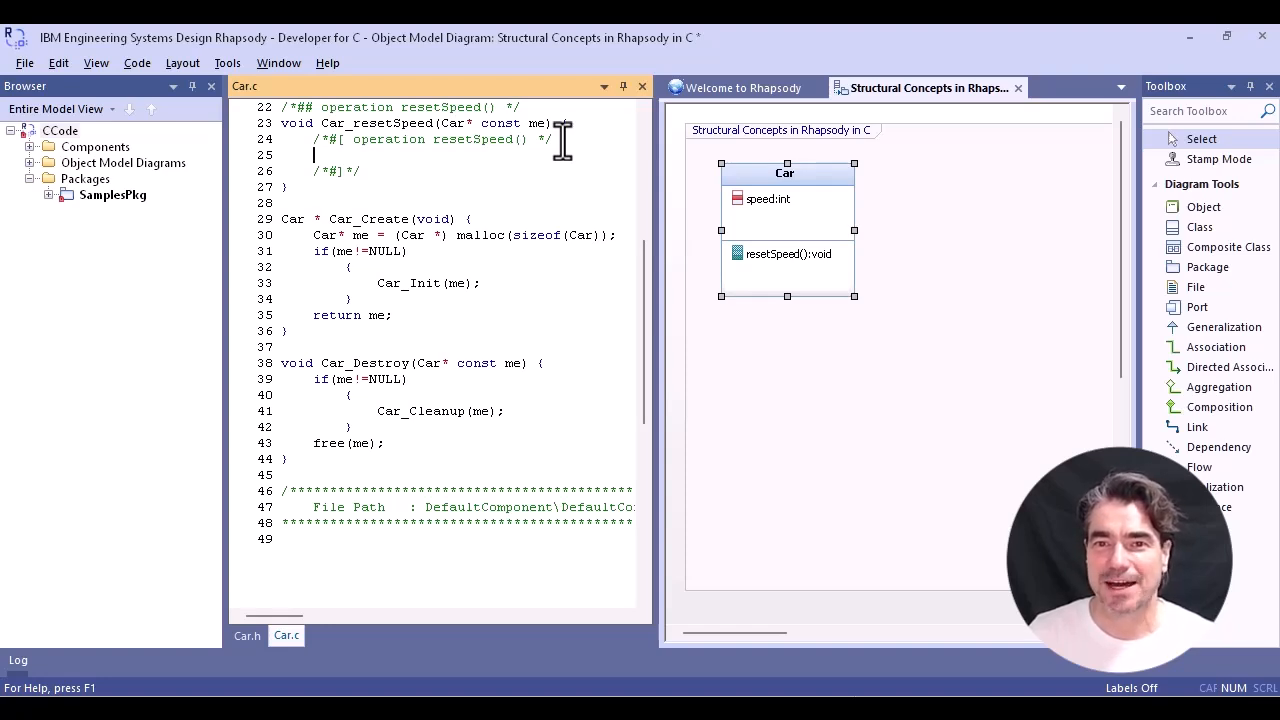
pyautogui.write('me->')
pyautogui.press('Down')
pyautogui.press('Return')
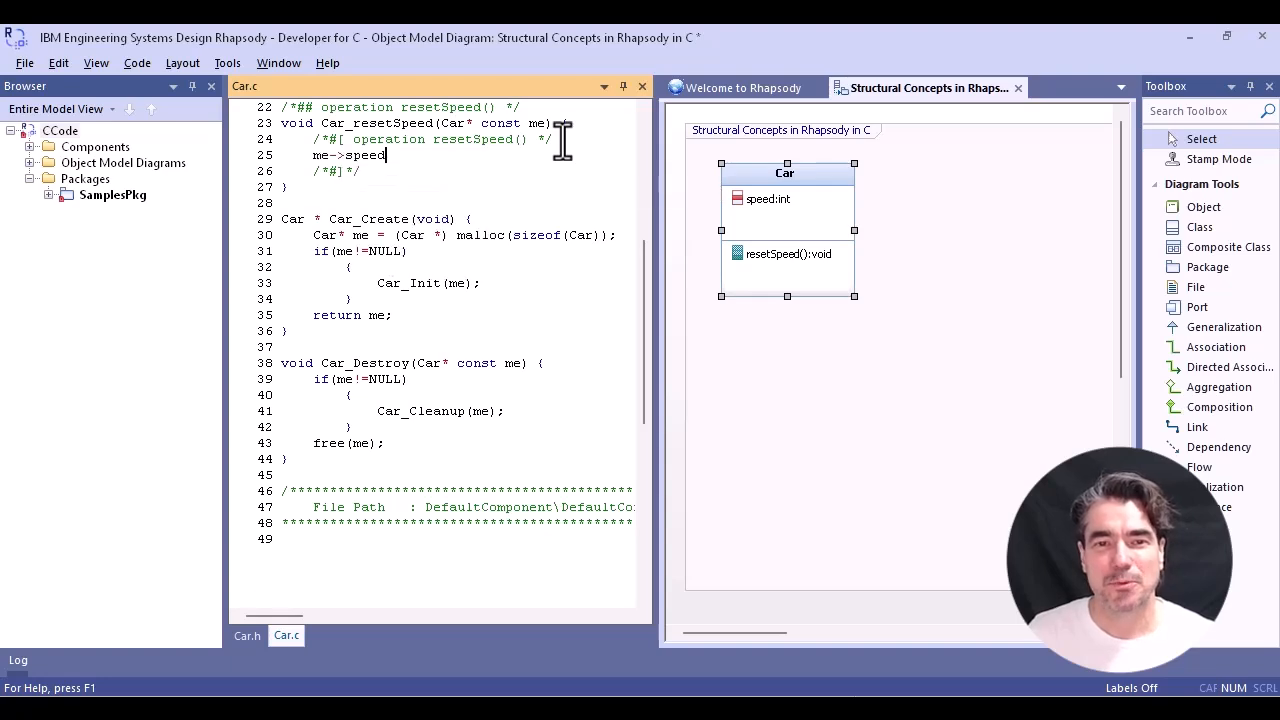
pyautogui.write('=0;')
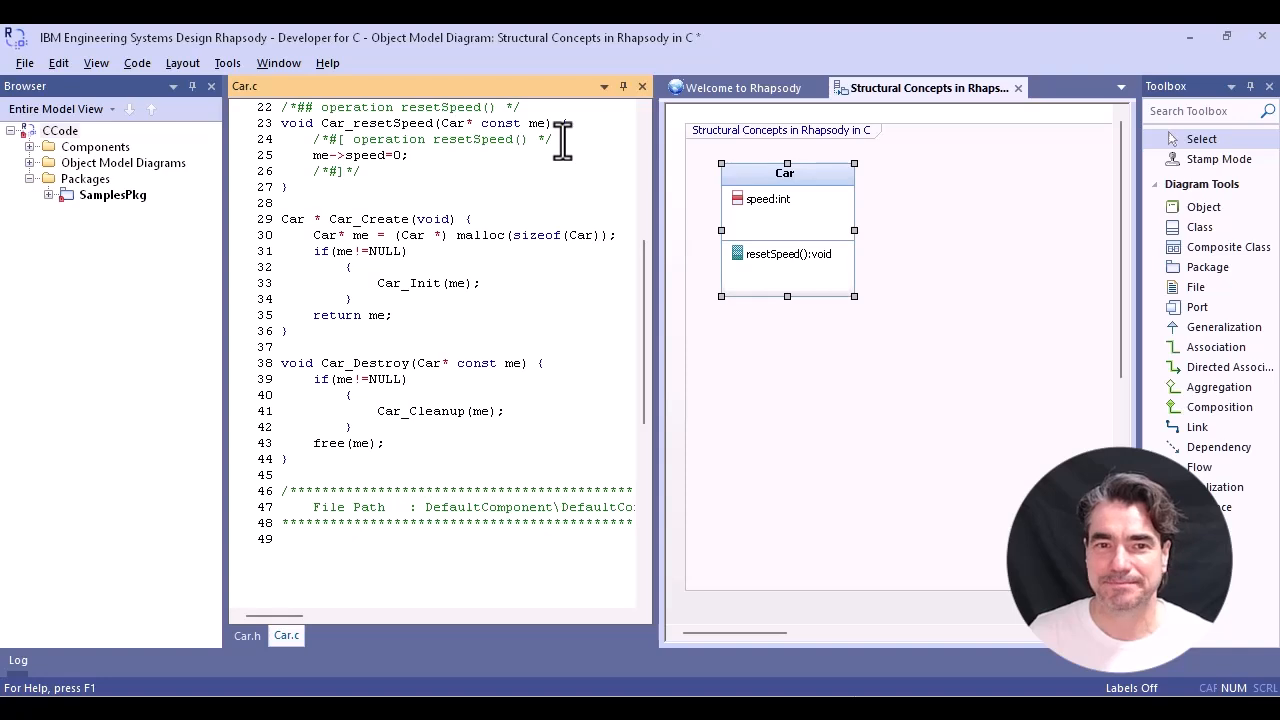
pyautogui.hotkey('ctrl', 's')
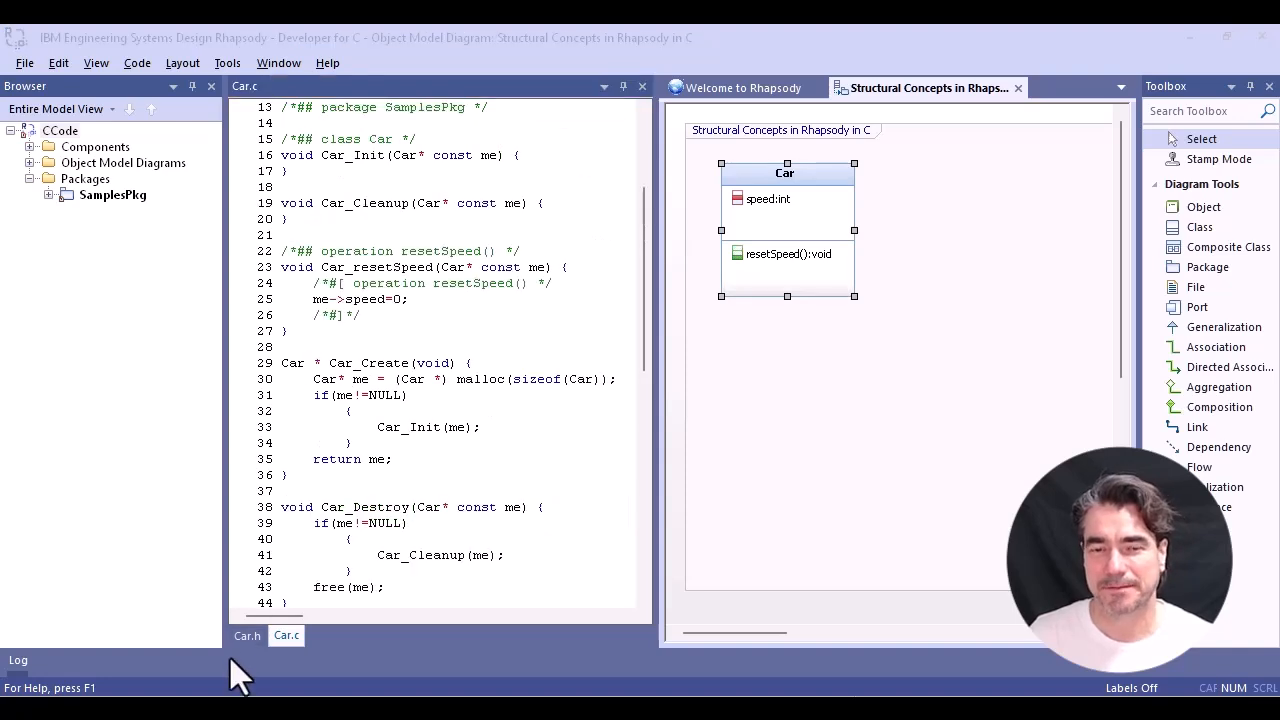
# - Examine the regenerated Car_resetSpeed declaration in Car.h
pyautogui.click(246, 635)
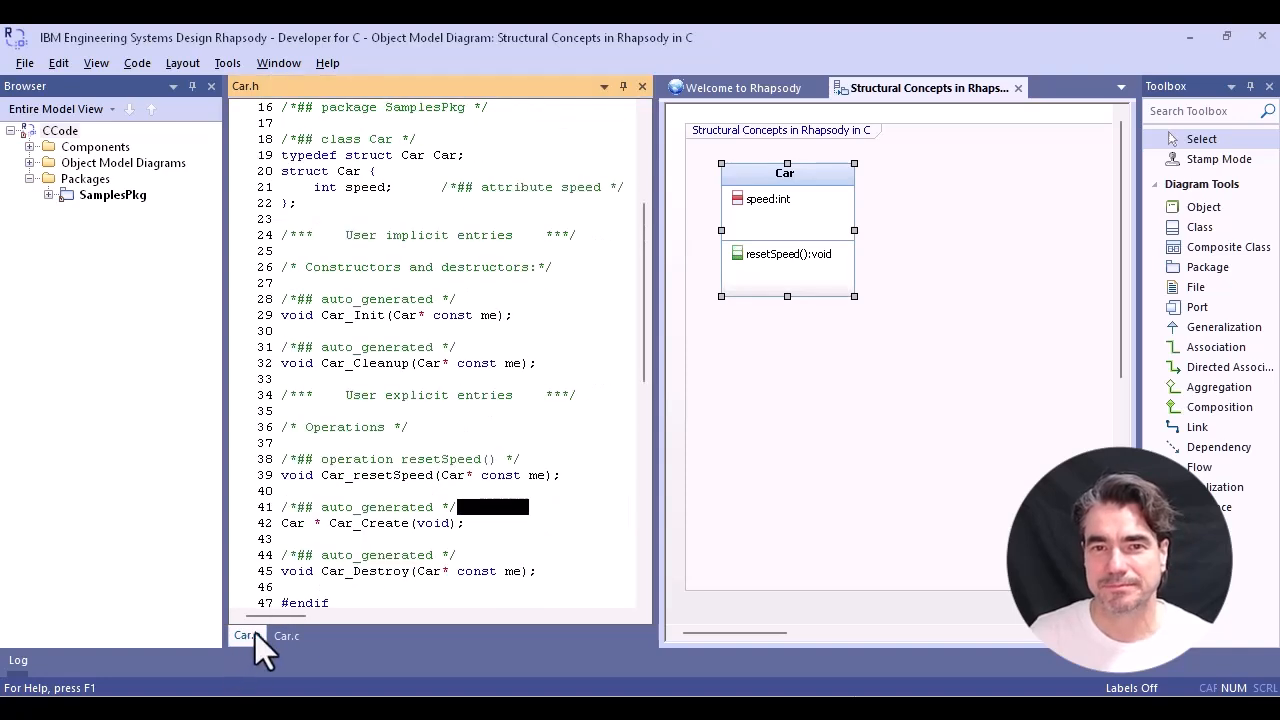
pyautogui.doubleClick(369, 476)
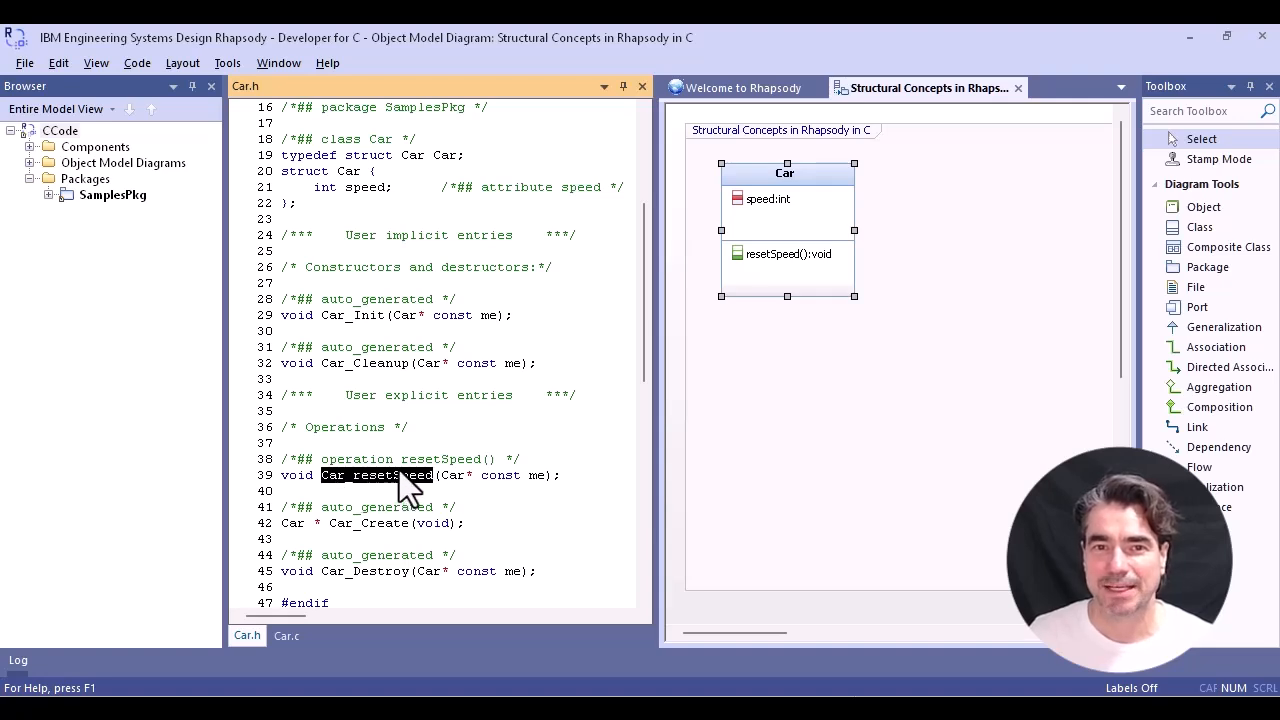
# - Set the visibility of the Car class's resetSpeed operation to Private and inspect its regenerated definition in Car.c
pyautogui.click(752, 254)
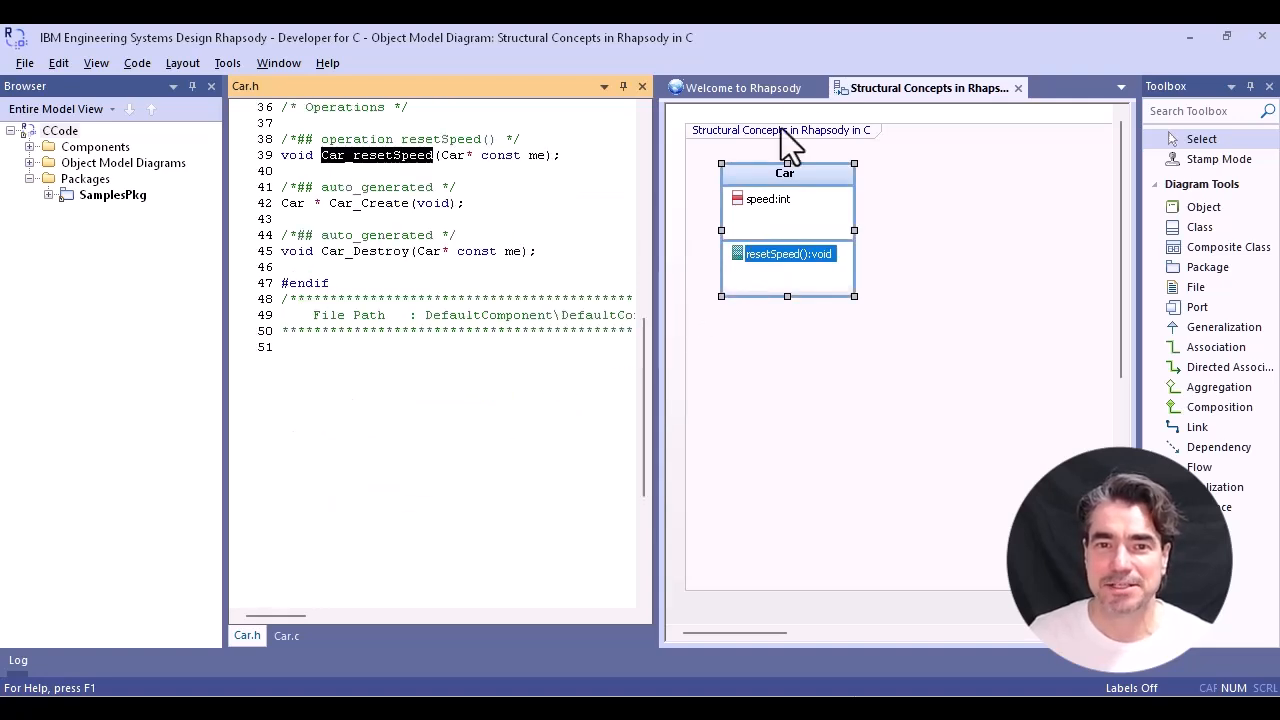
pyautogui.click(831, 490)
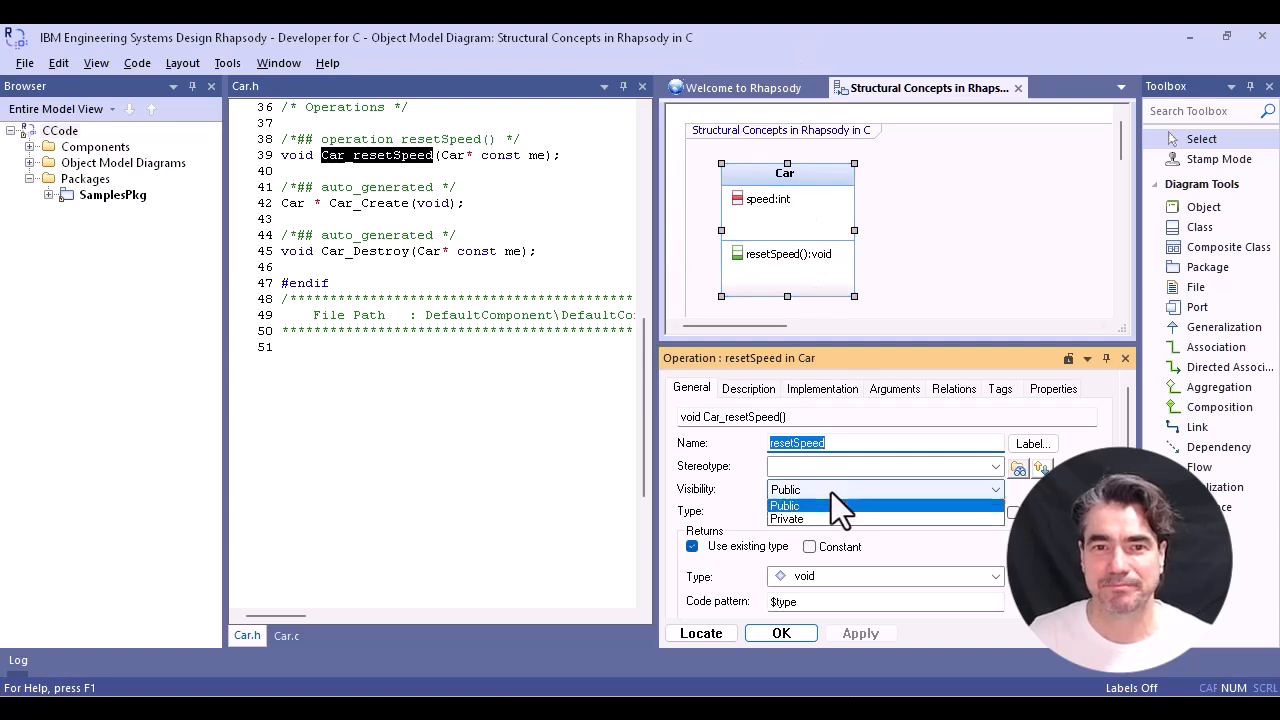
pyautogui.click(821, 520)
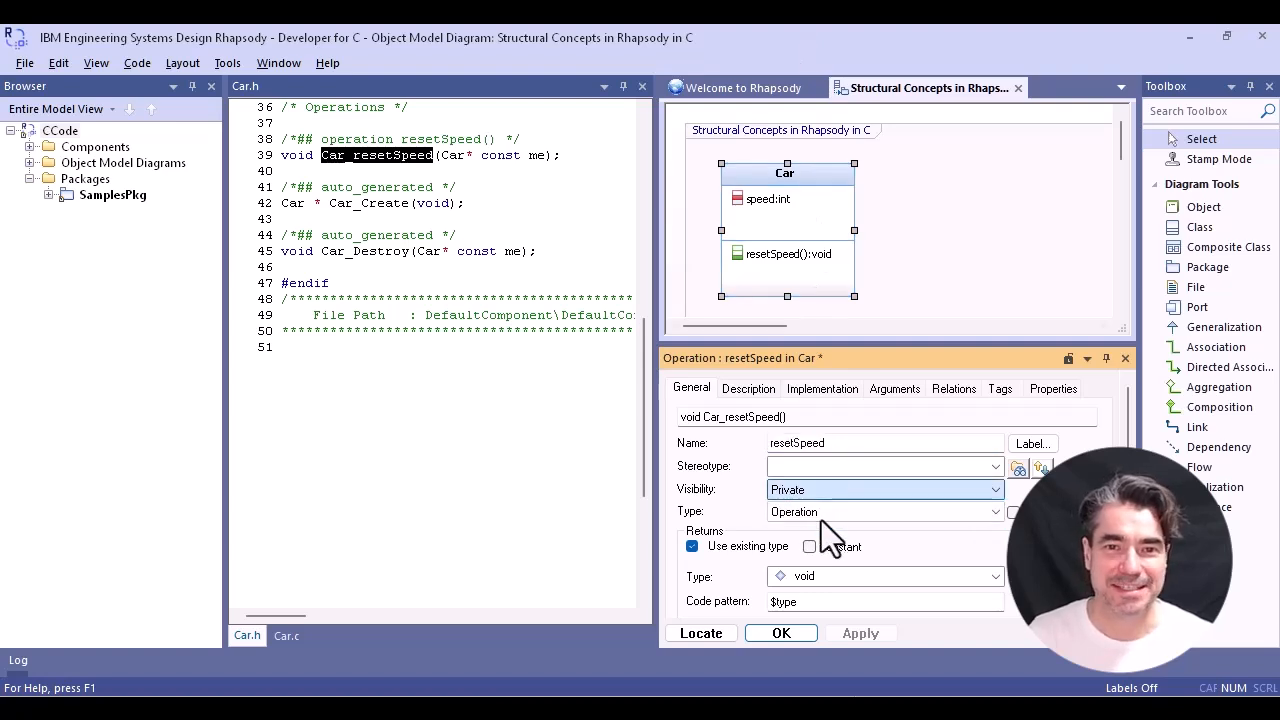
pyautogui.click(855, 635)
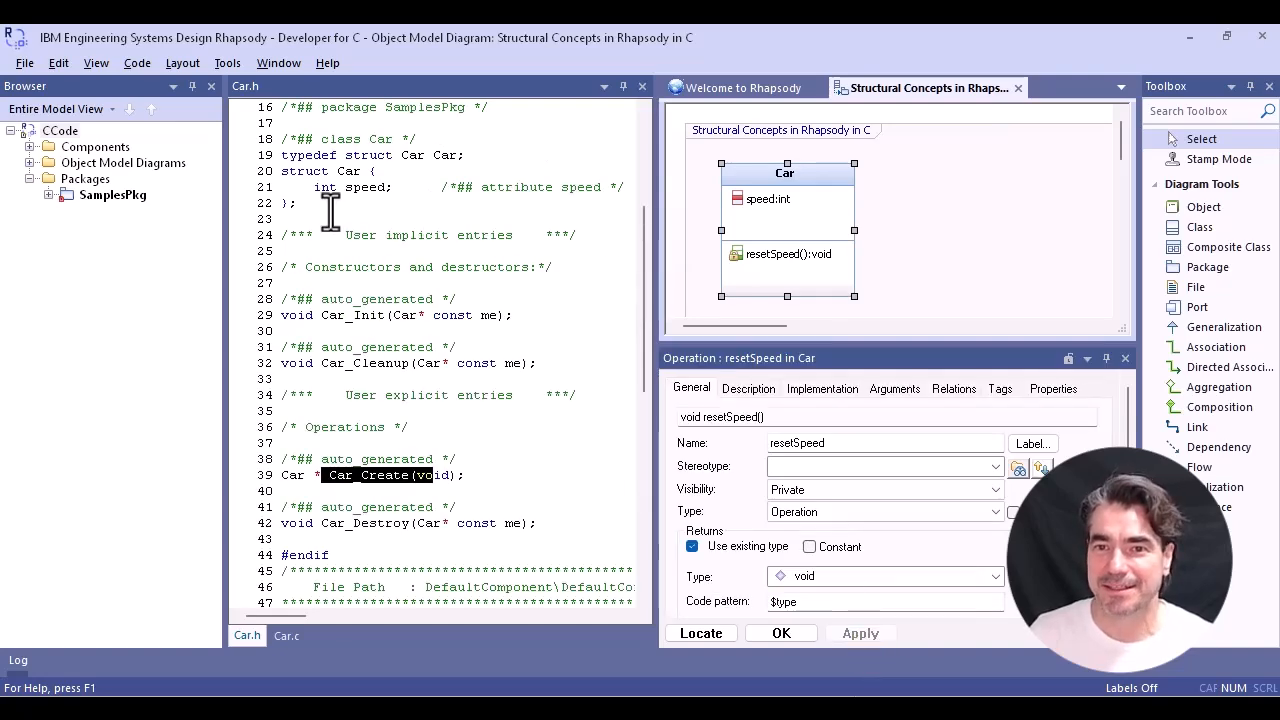
pyautogui.click(287, 636)
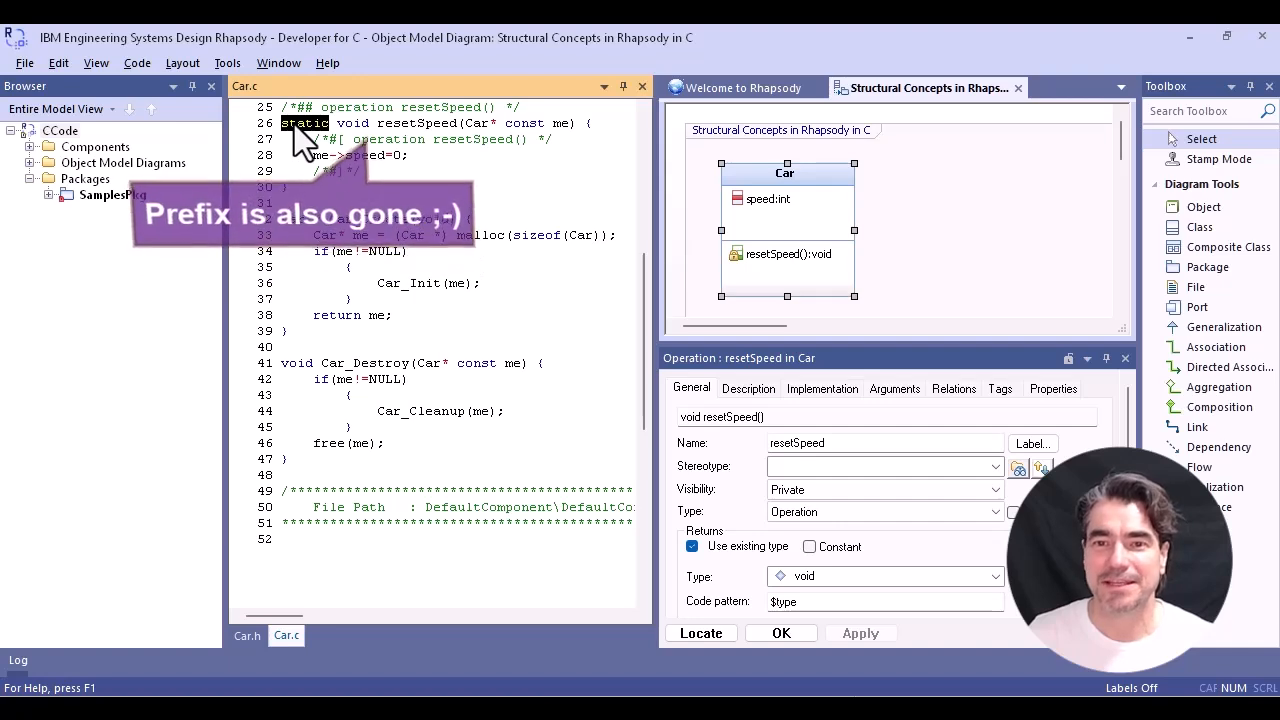
pyautogui.click(1125, 358)
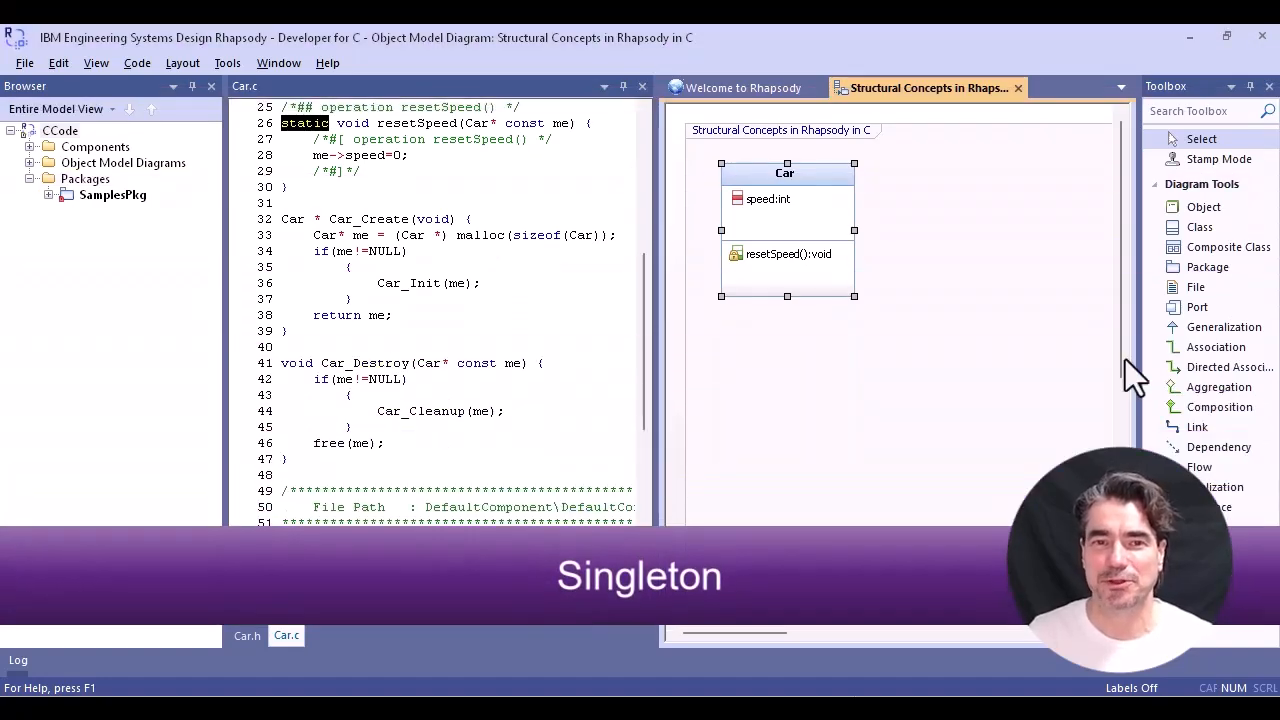
# - Add an object named RTX to the diagram beside the Car class
pyautogui.click(1206, 209)
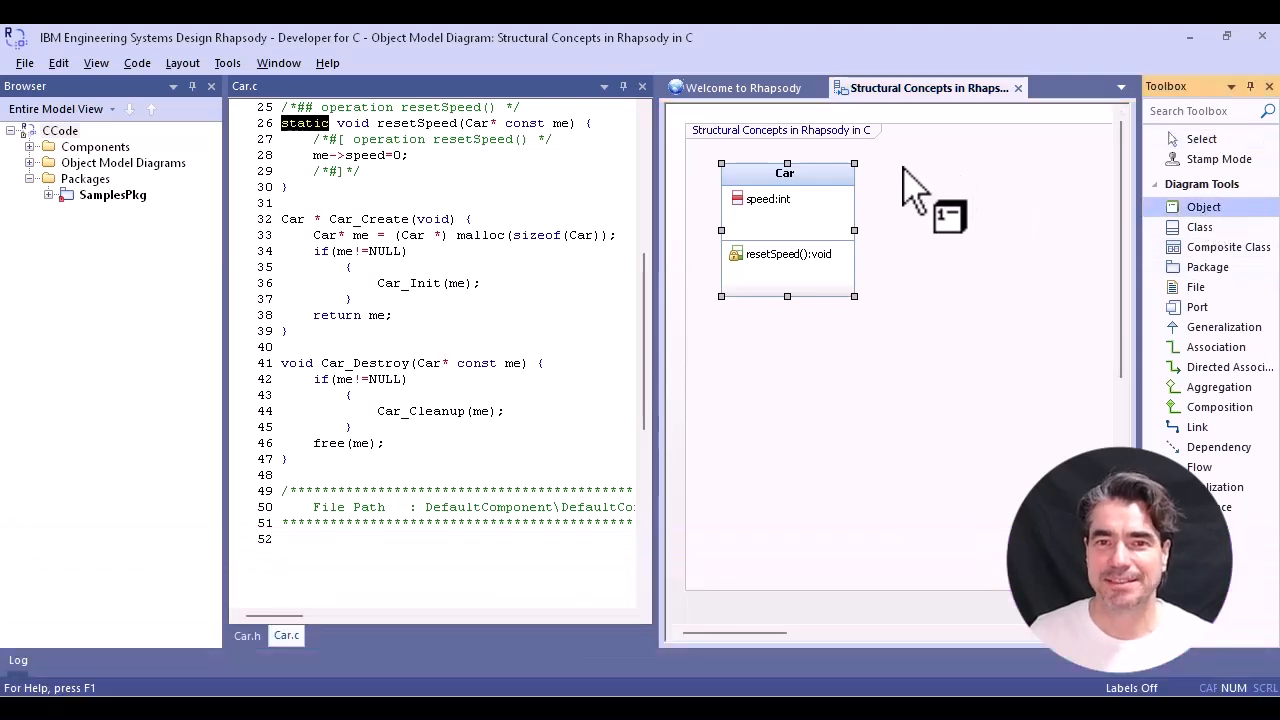
pyautogui.moveTo(906, 166); pyautogui.dragTo(1015, 303)
pyautogui.write('RTX')
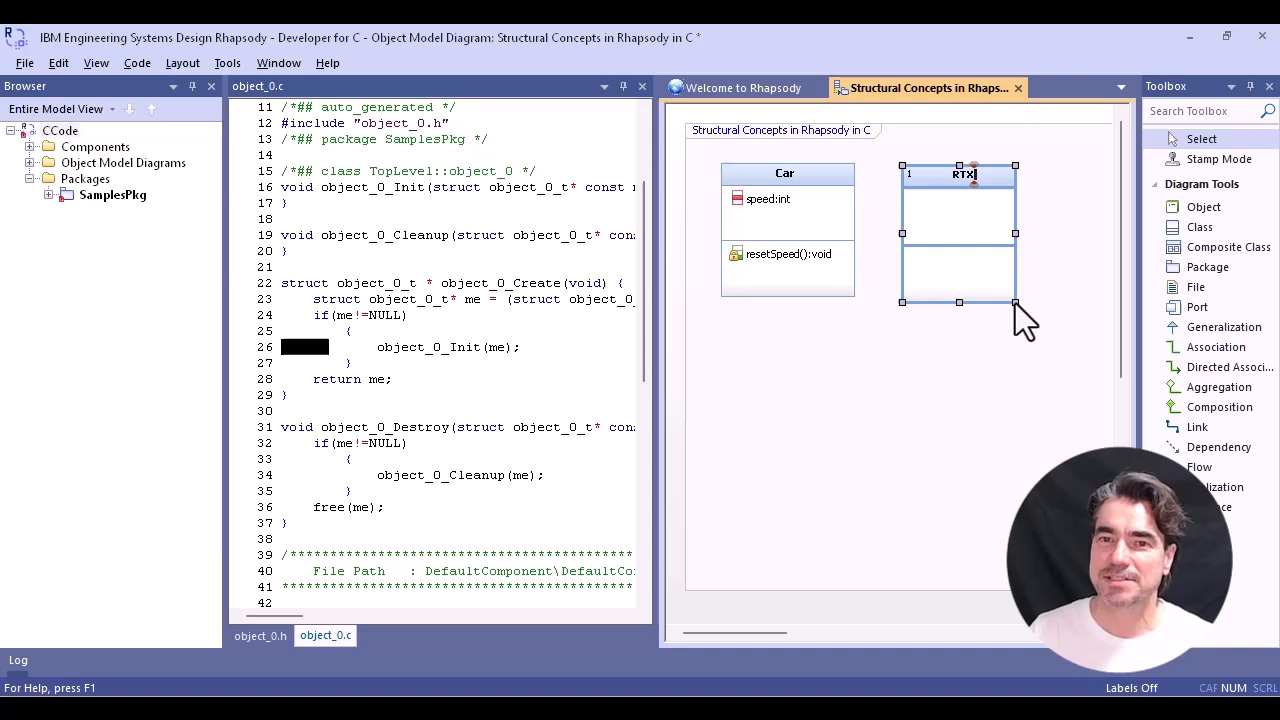
pyautogui.press('Return')
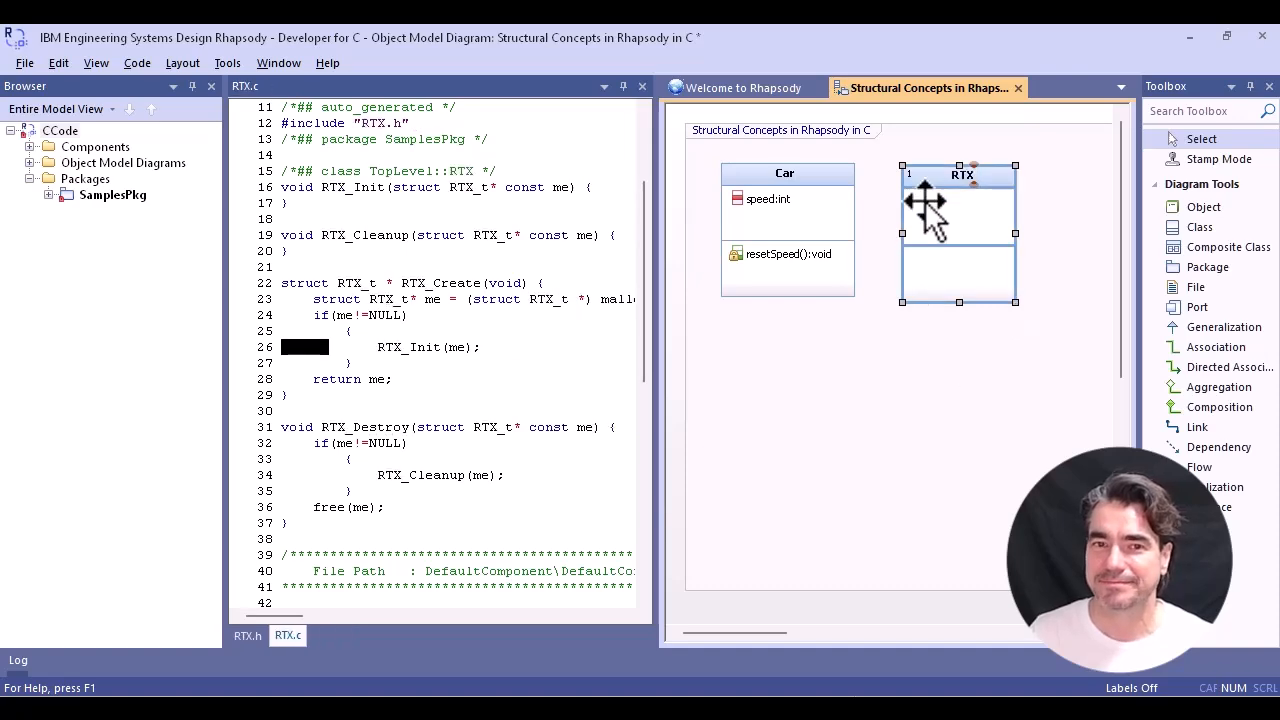
# - Apply the Singleton stereotype from PredefinedTypes to the RTX object
pyautogui.rightClick(935, 208)
pyautogui.click(988, 37)
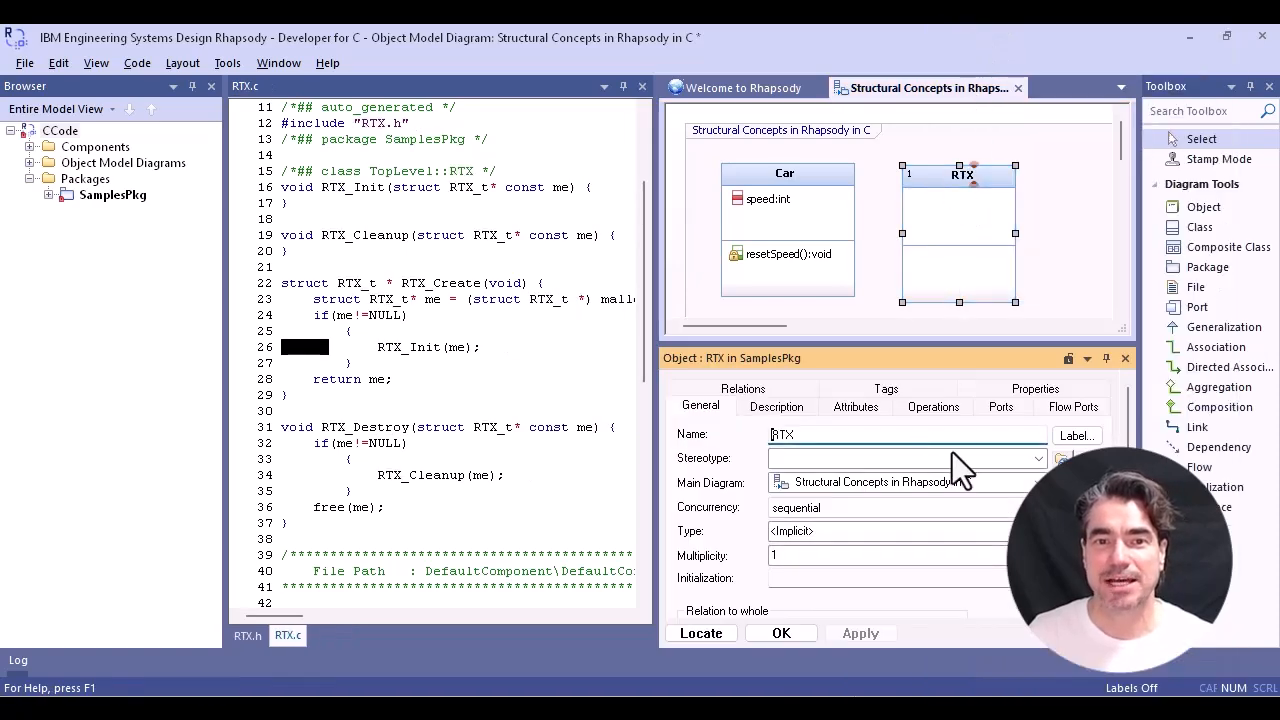
pyautogui.click(1037, 460)
pyautogui.write('Sin')
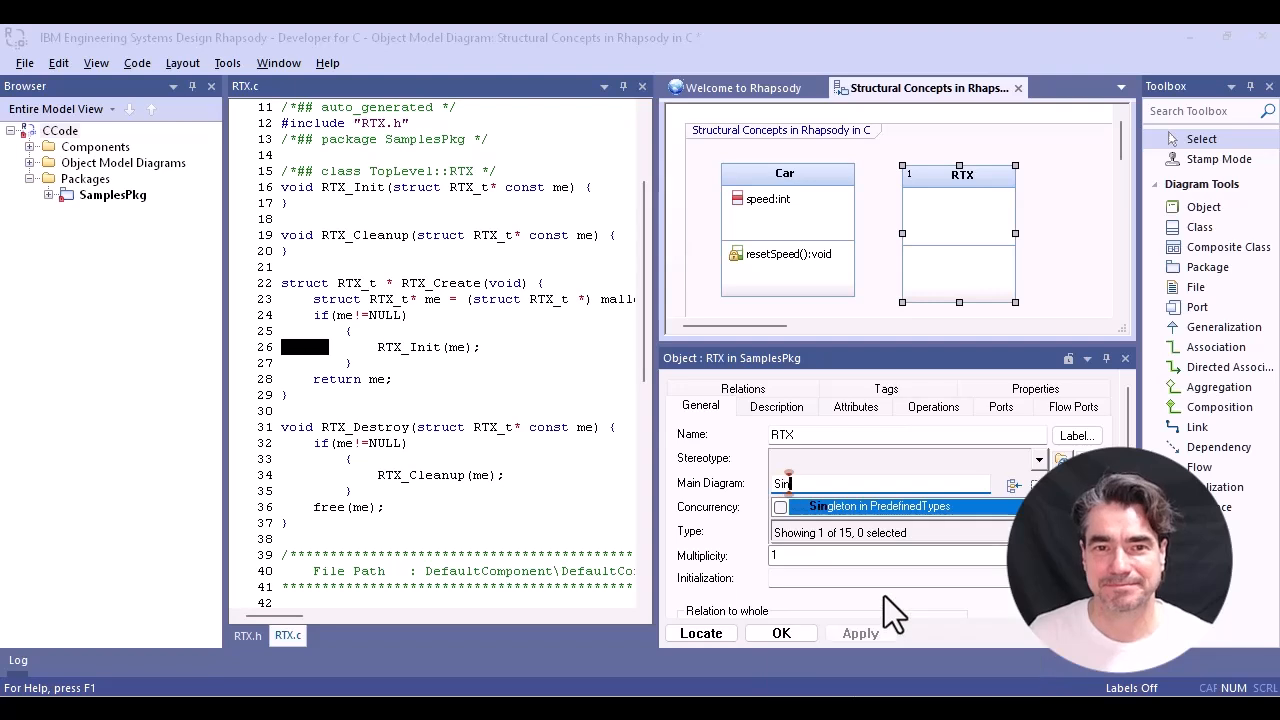
pyautogui.click(780, 507)
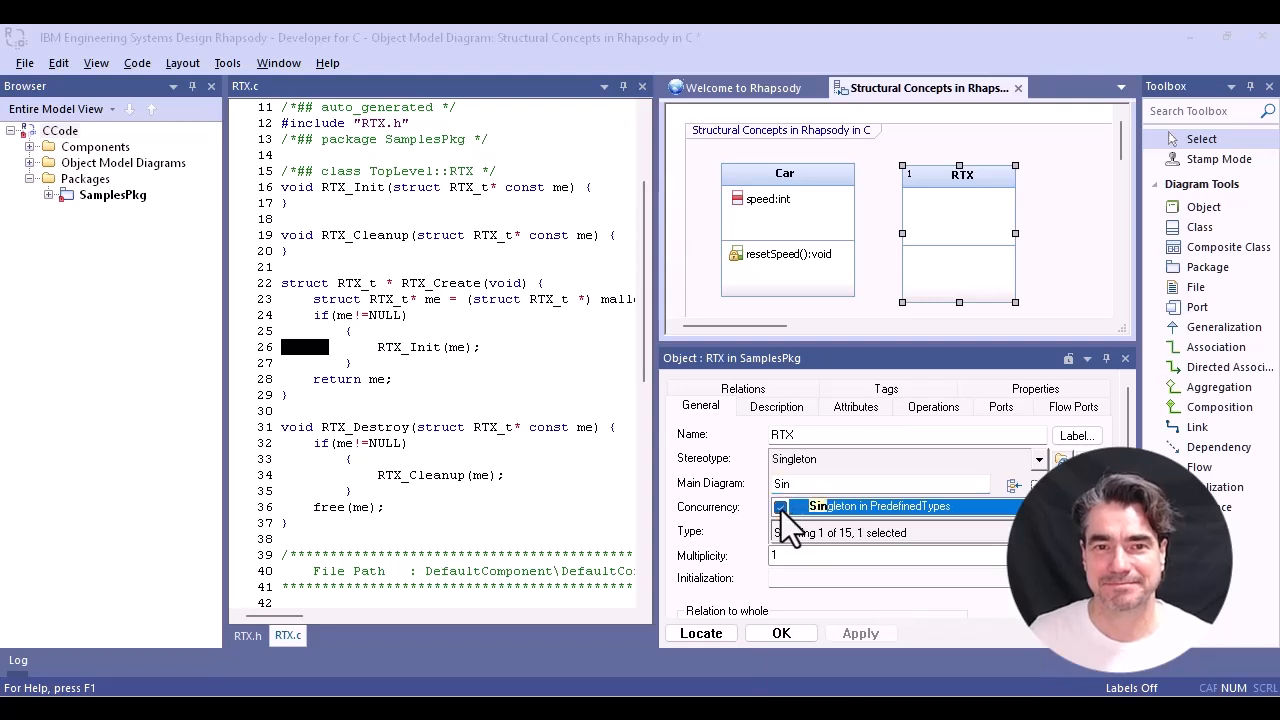
pyautogui.click(785, 633)
pyautogui.click(791, 633)
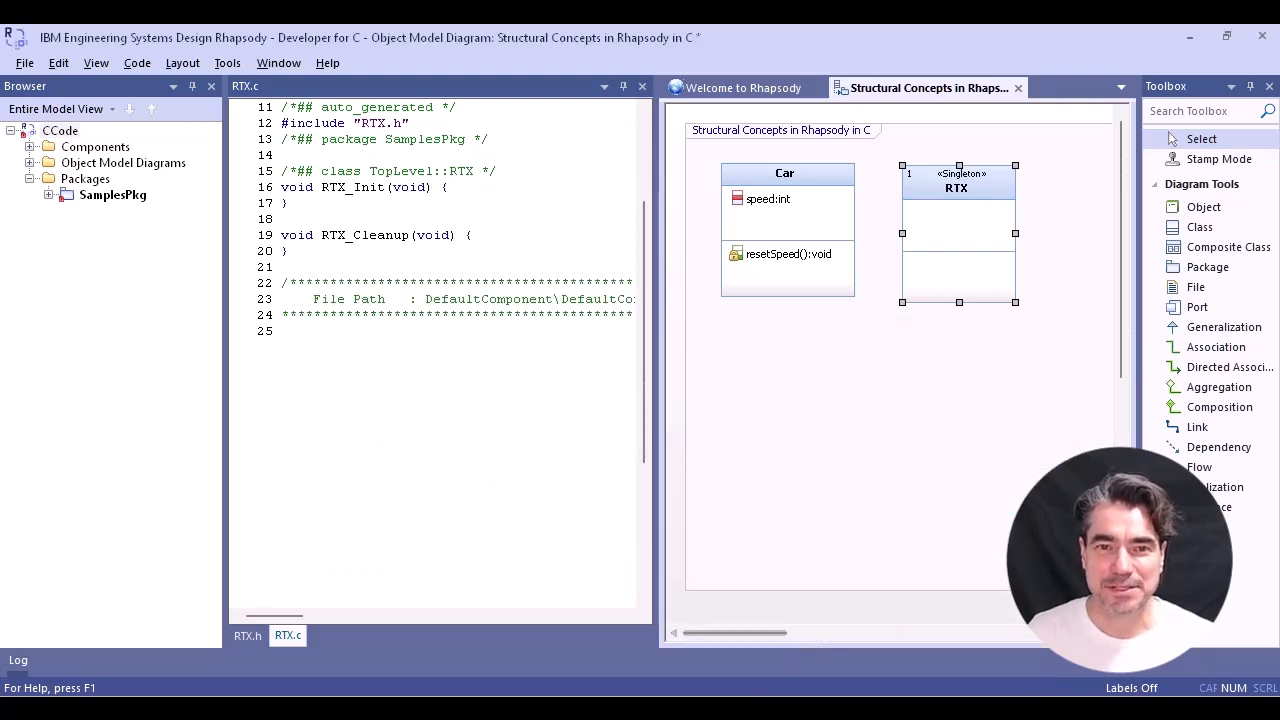
# - Examine the generated RTX_t struct and its RIC_EMPTY_STRUCT entry in RTX.h
pyautogui.click(246, 636)
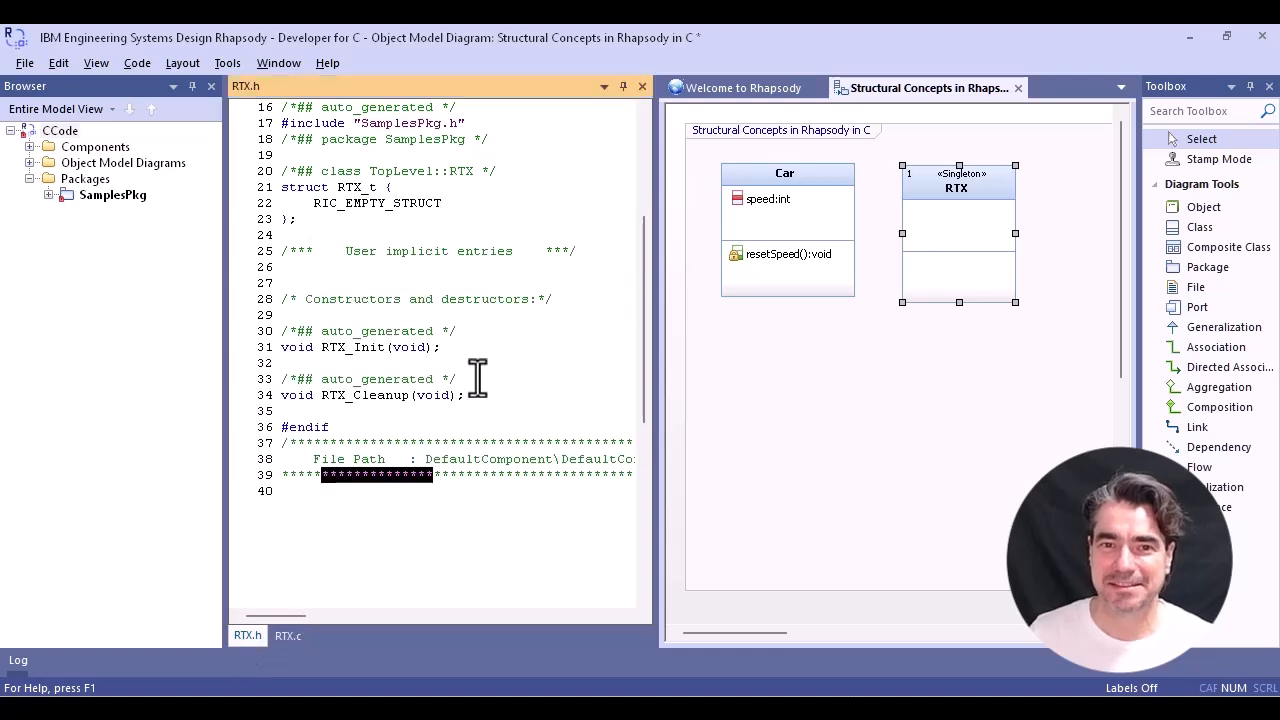
pyautogui.scroll(1, 529, 277)
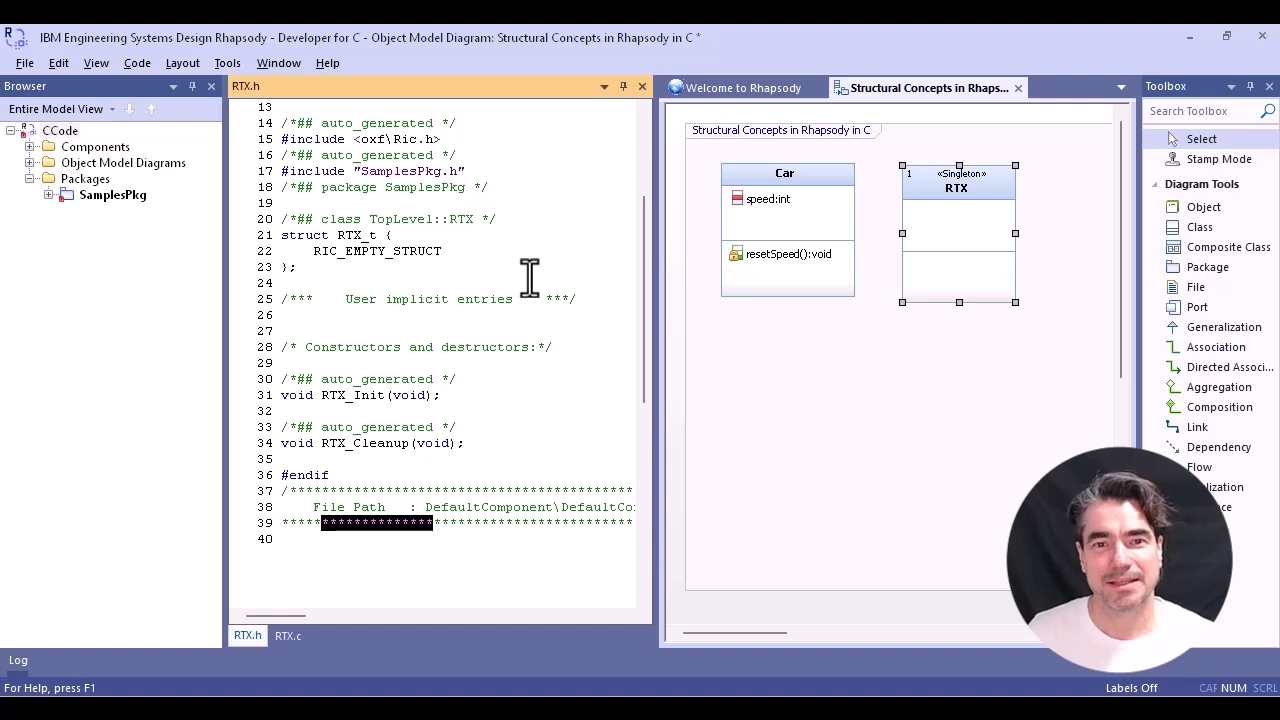
pyautogui.moveTo(437, 251); pyautogui.dragTo(314, 252)
# - Add an attribute named rate to the RTX object
pyautogui.rightClick(957, 215)
pyautogui.moveTo(1012, 67)
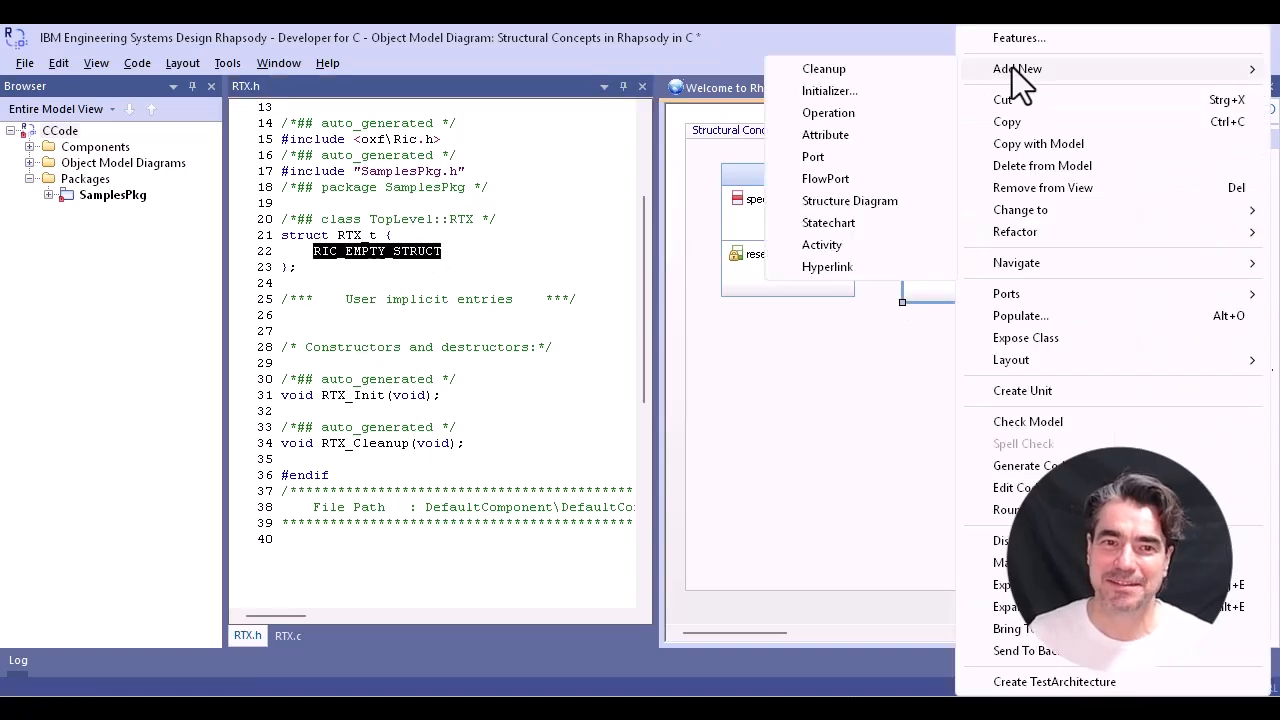
pyautogui.click(852, 138)
pyautogui.write('rate')
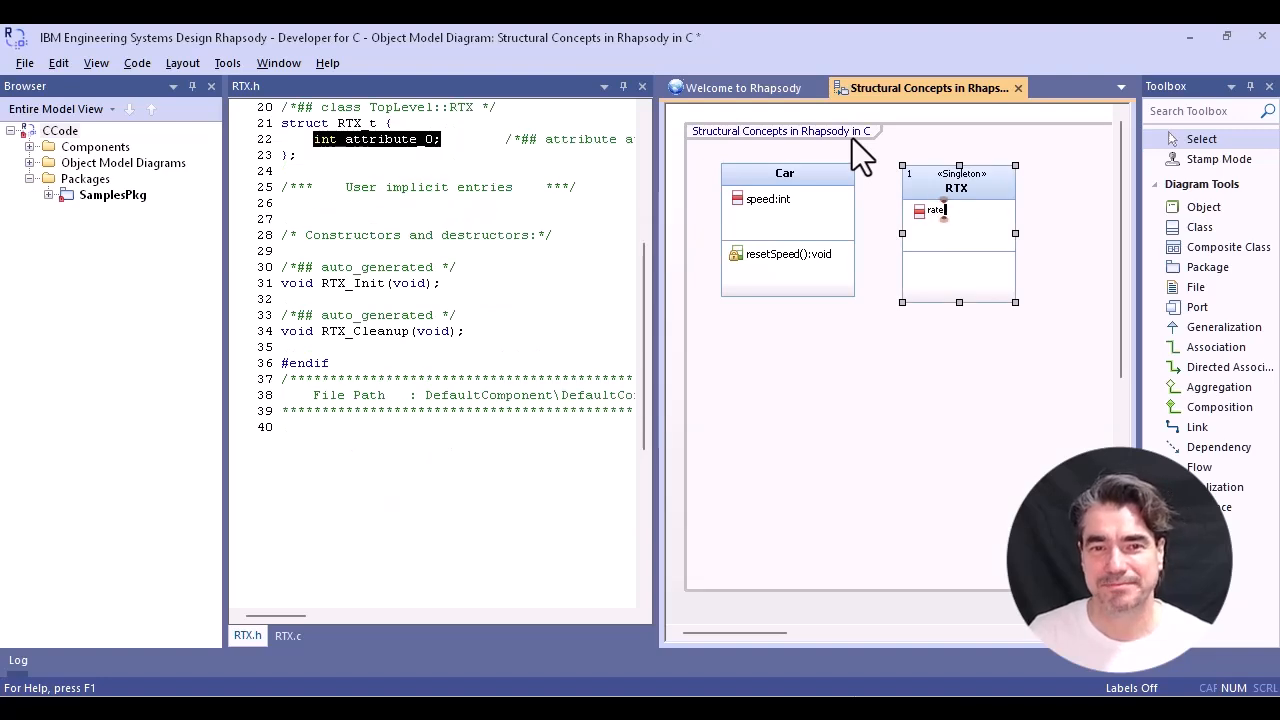
pyautogui.press('Return')
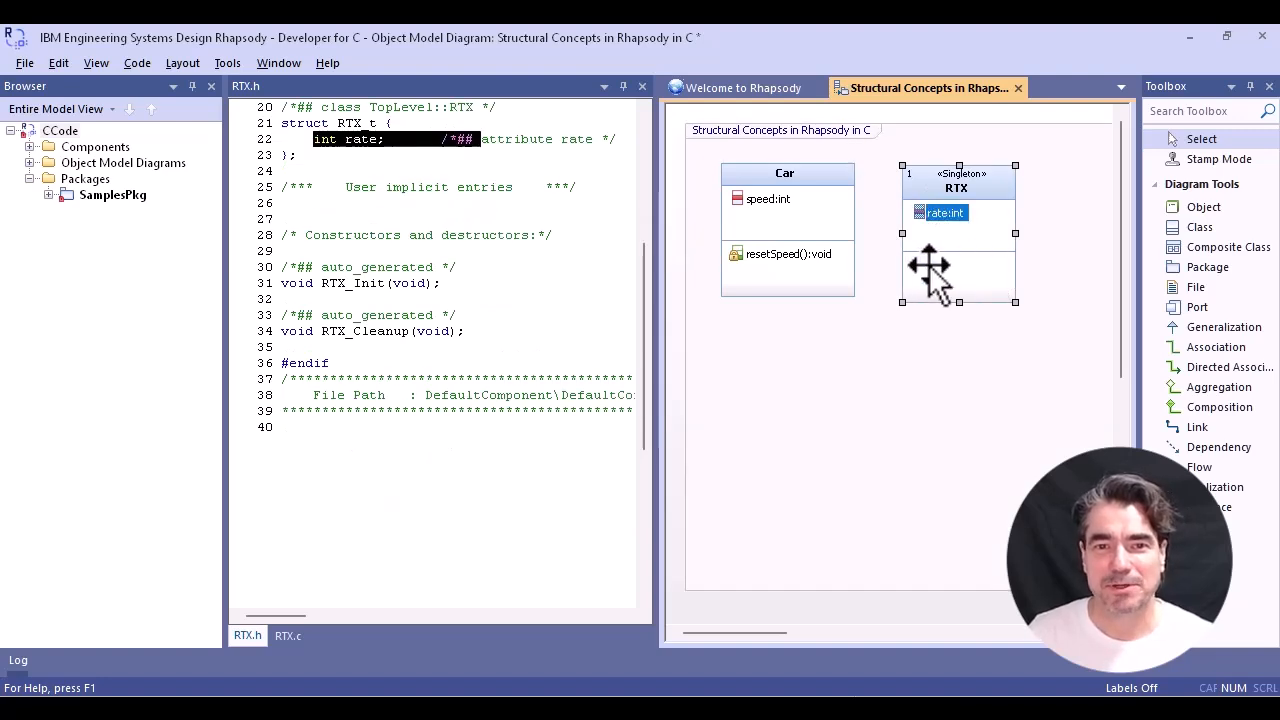
# - Add an operation named resetRate to the RTX object
pyautogui.rightClick(929, 262)
pyautogui.moveTo(992, 72)
pyautogui.click(846, 120)
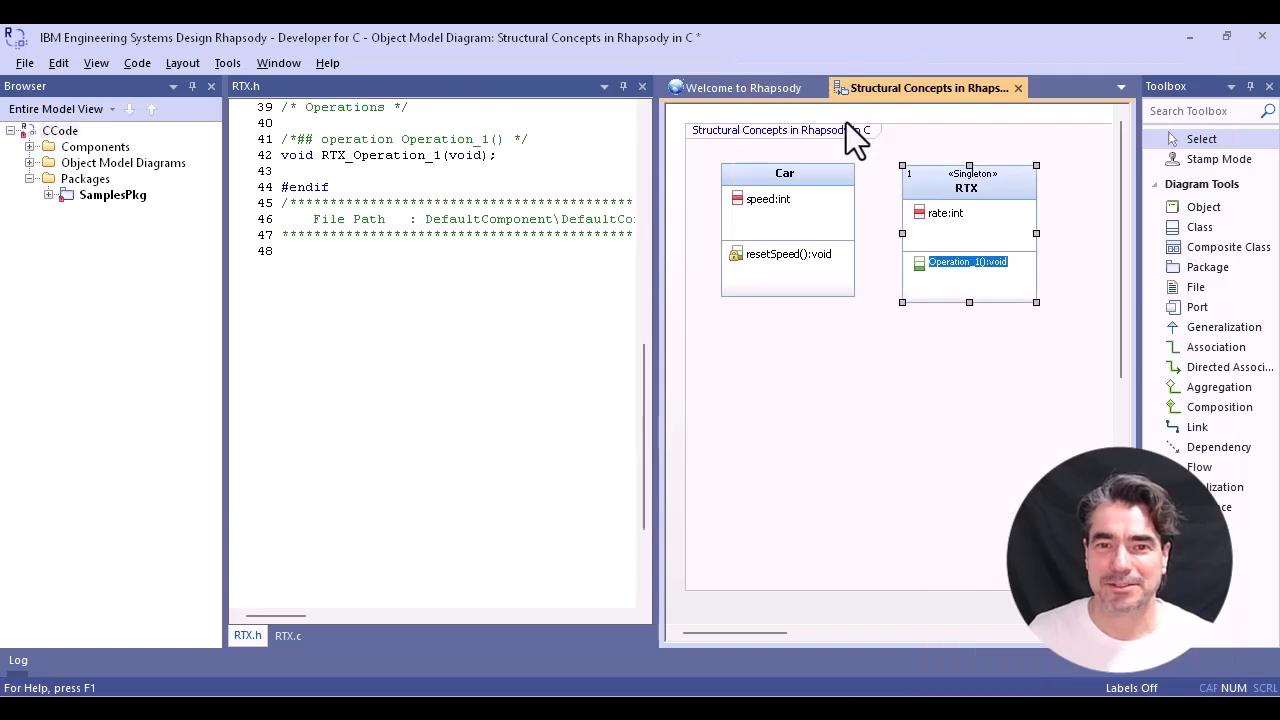
pyautogui.write('resetRate')
pyautogui.press('Return')
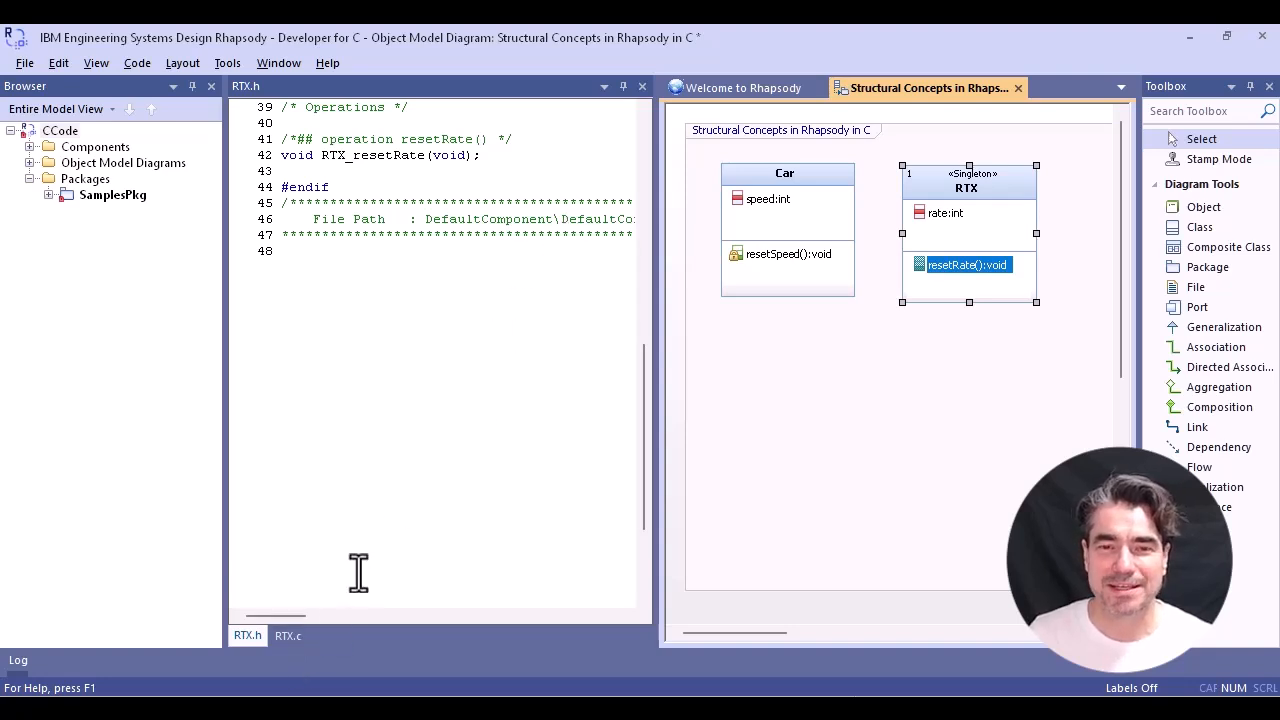
# - Implement the RTX_resetRate body in RTX.c between the operation markers, inserting RTX.rate through code completion and assigning it 0
pyautogui.scroll(5, 358, 572)
pyautogui.click(288, 636)
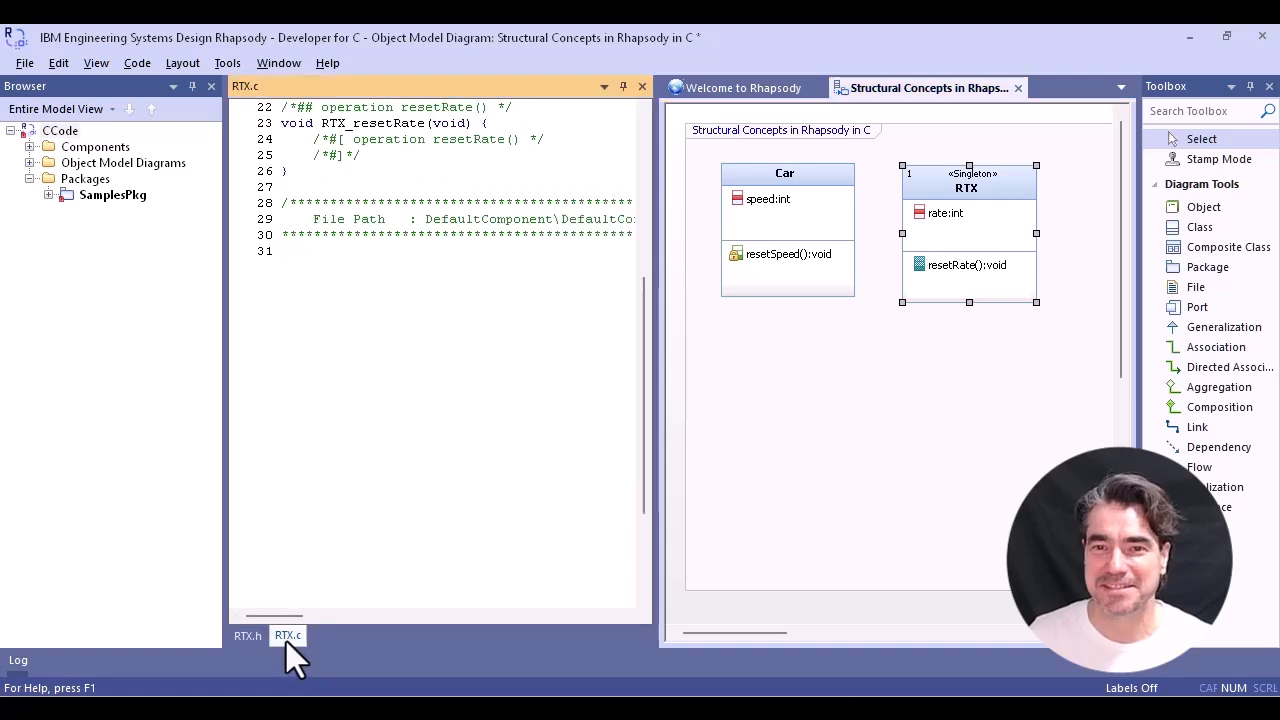
pyautogui.scroll(5, 459, 463)
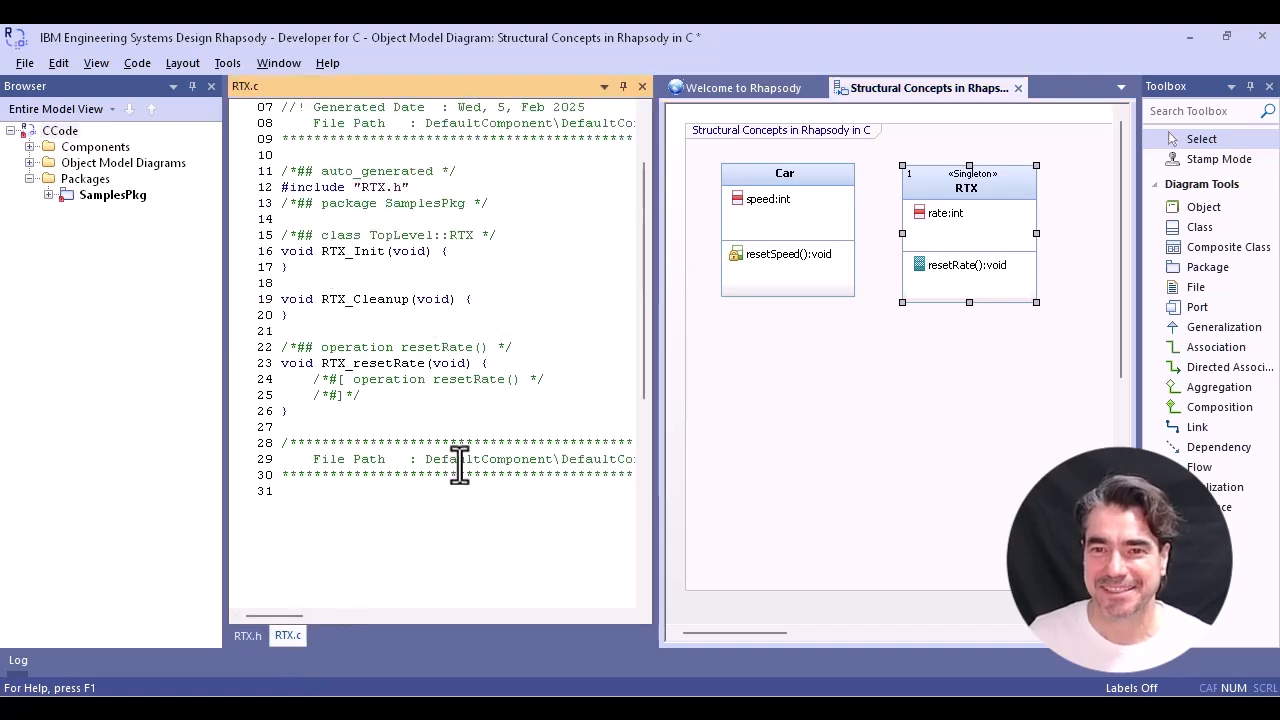
pyautogui.click(550, 380)
pyautogui.press('Return')
pyautogui.hotkey('ctrl', 'space')
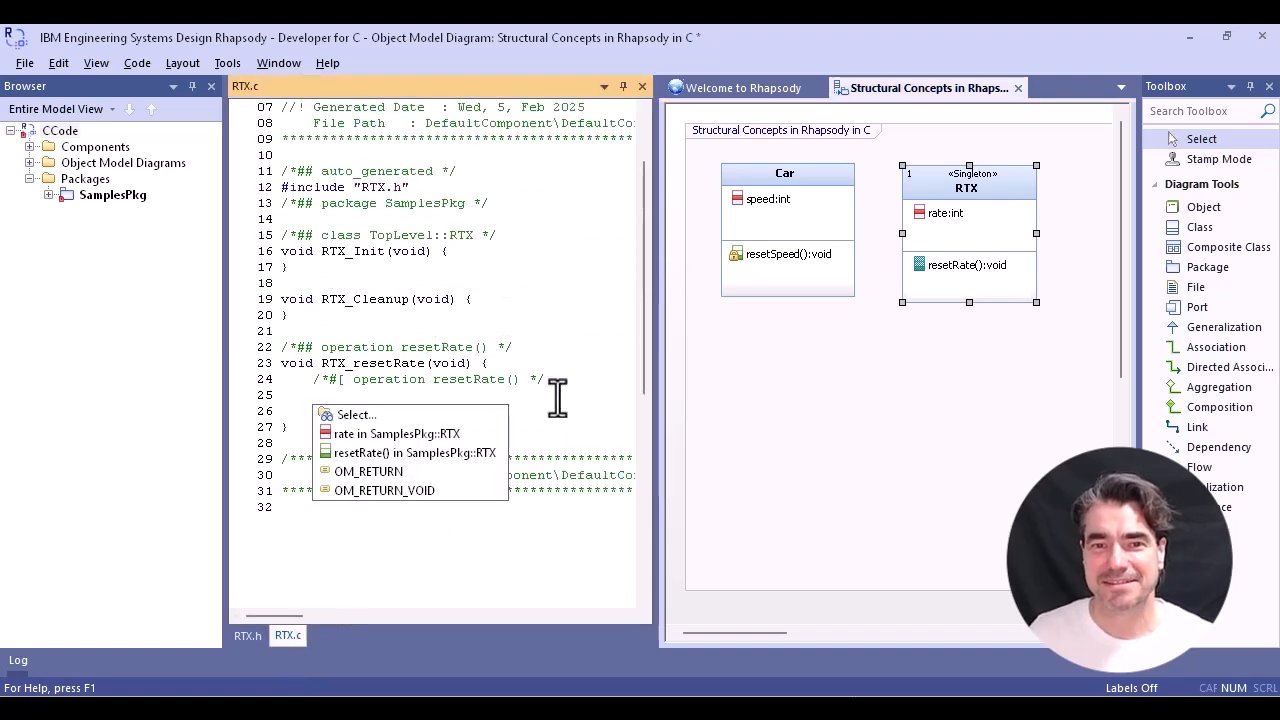
pyautogui.press('Return')
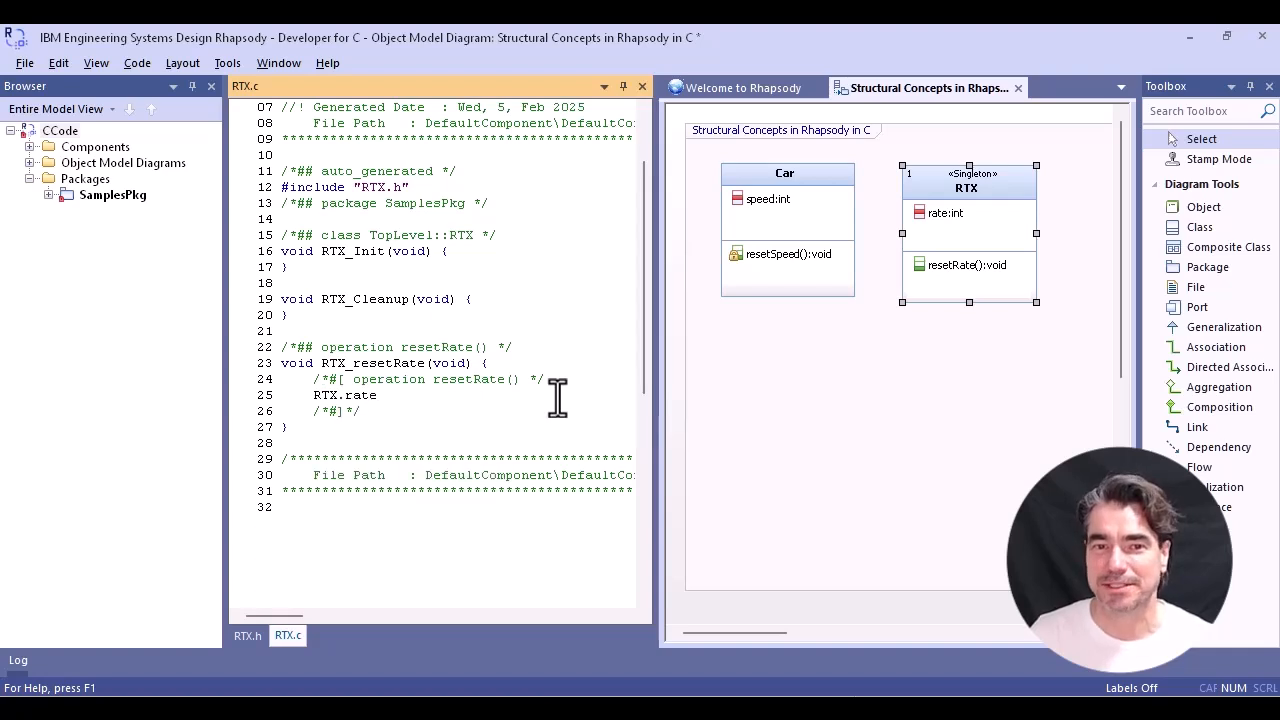
pyautogui.write('=0')
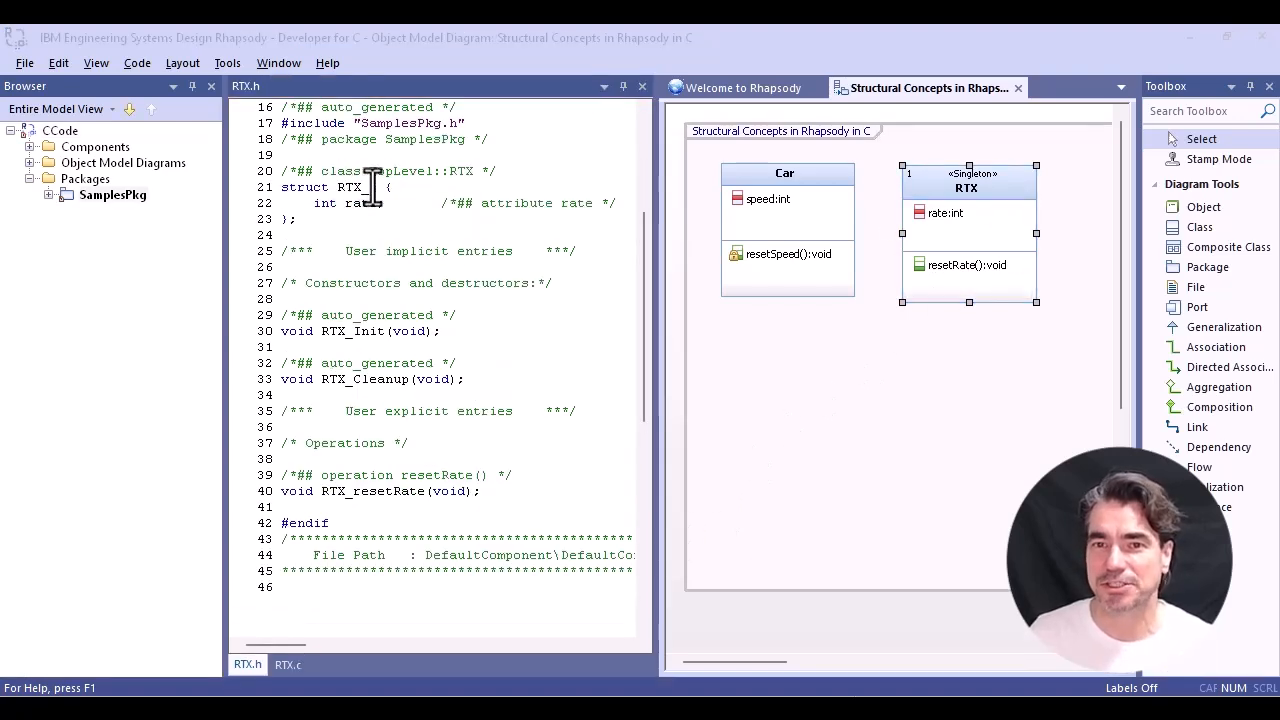
# - Examine the RTX_t struct in RTX.h, and the RTX instance's extern declaration in SamplesPkg.h and its definition in SamplesPkg.c
pyautogui.moveTo(376, 187); pyautogui.dragTo(360, 188)
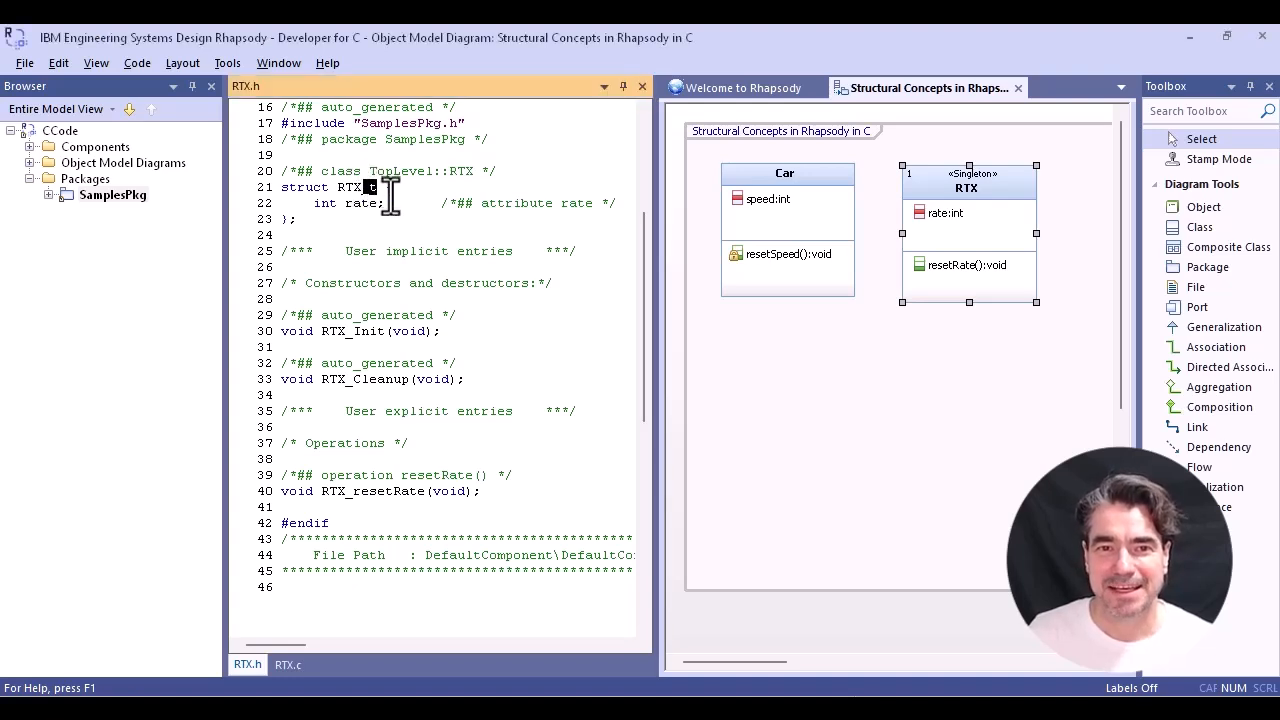
pyautogui.click(380, 188)
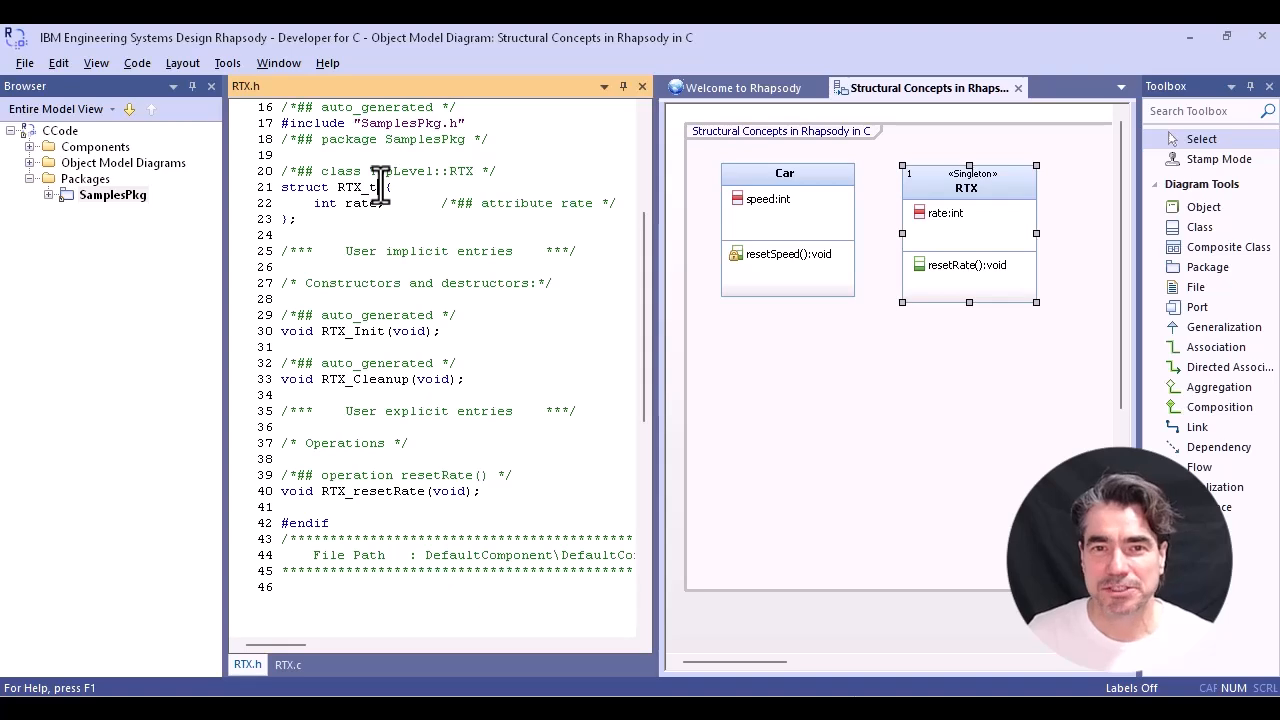
pyautogui.click(110, 195)
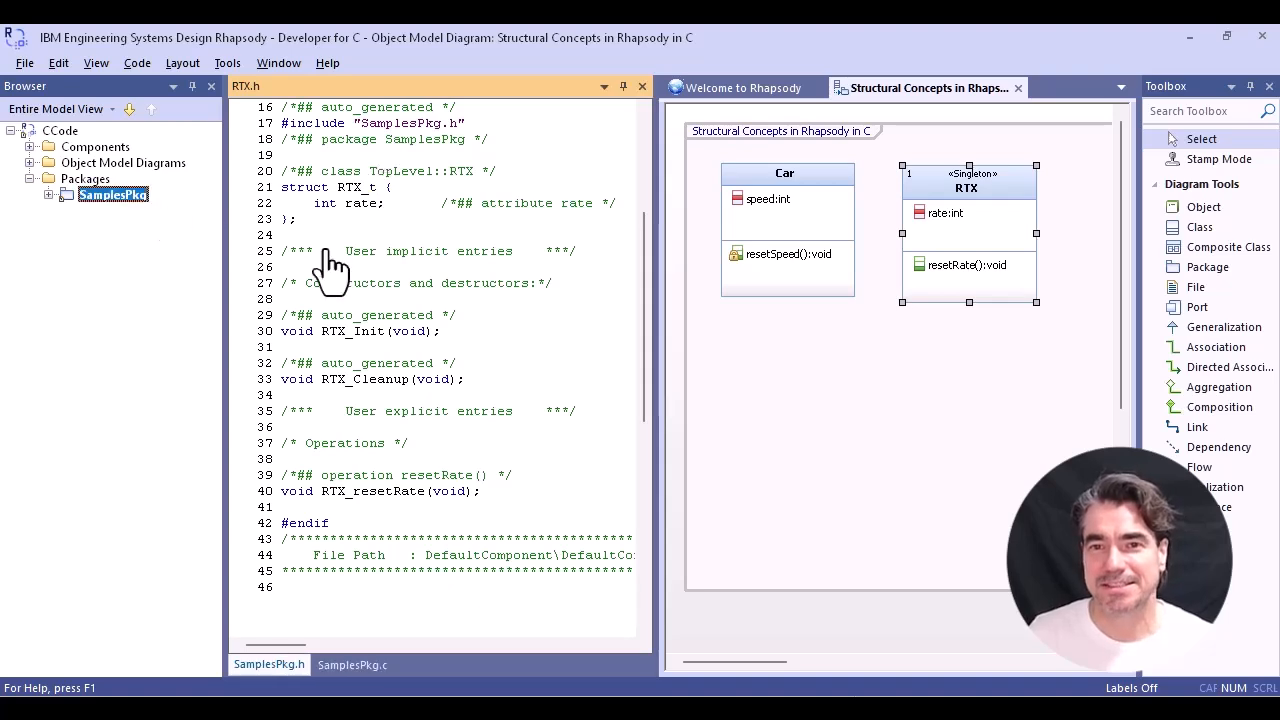
pyautogui.moveTo(645, 250); pyautogui.dragTo(650, 343)
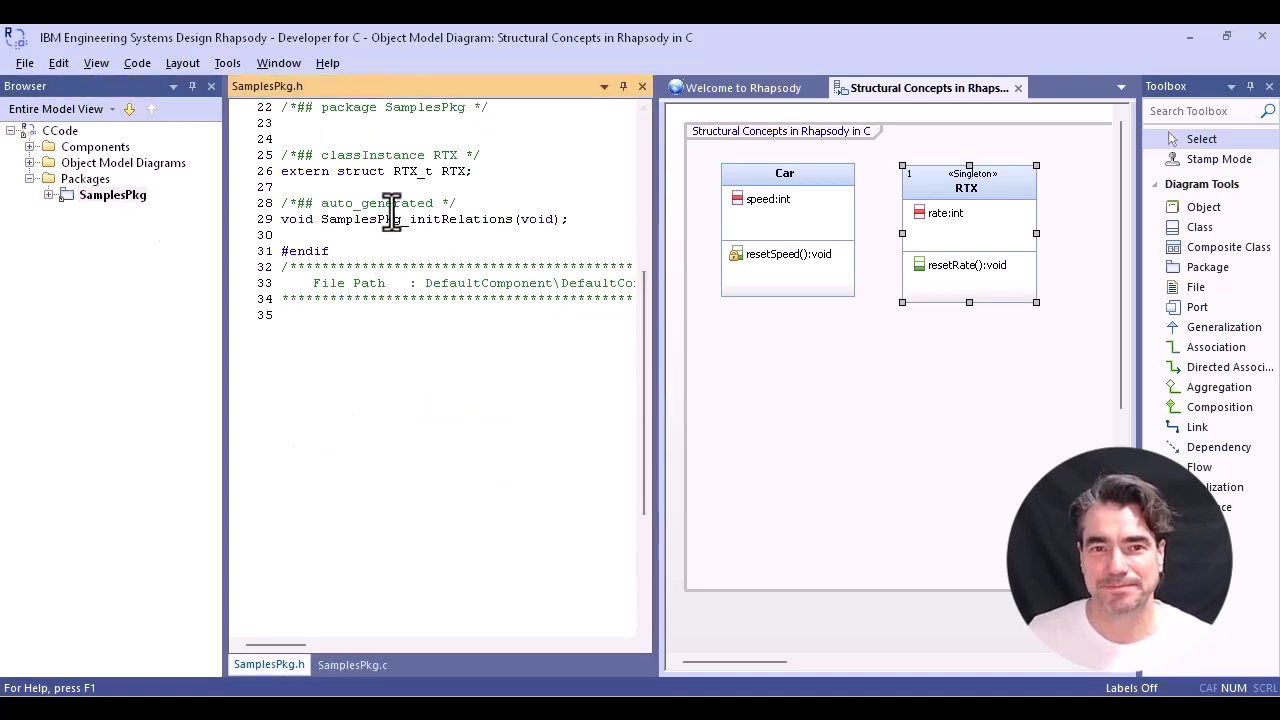
pyautogui.doubleClick(290, 172)
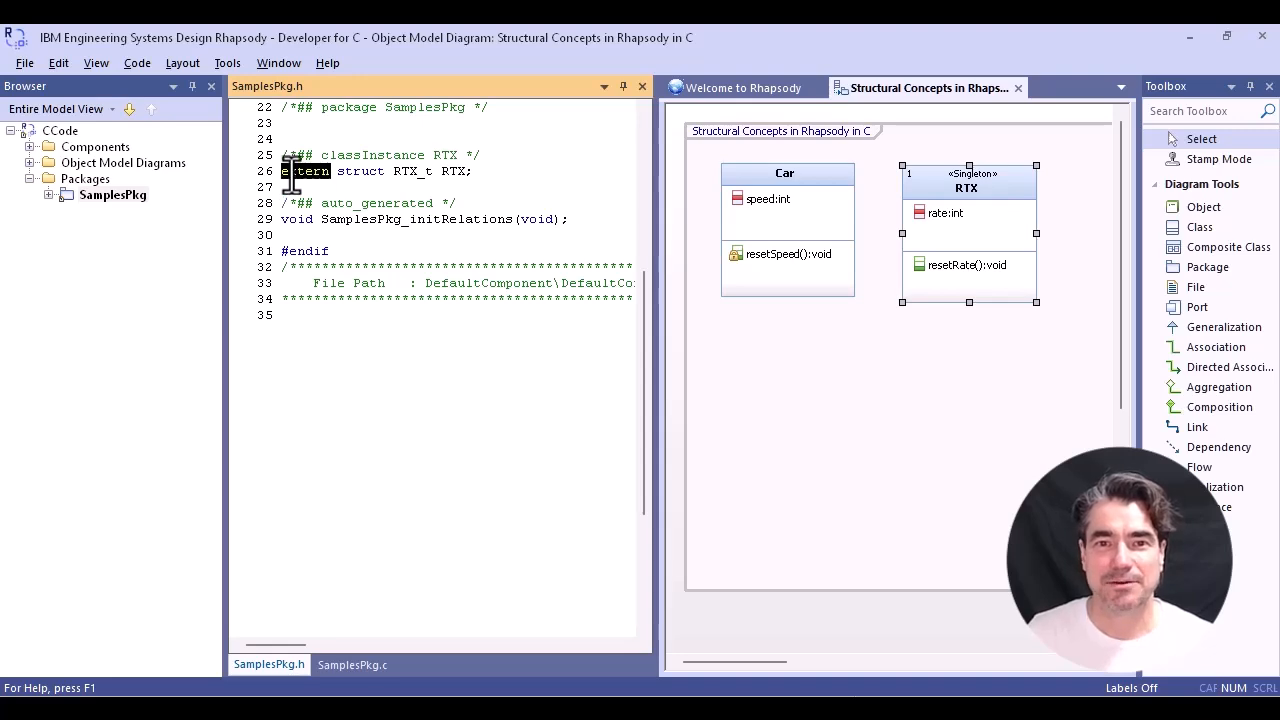
pyautogui.doubleClick(412, 172)
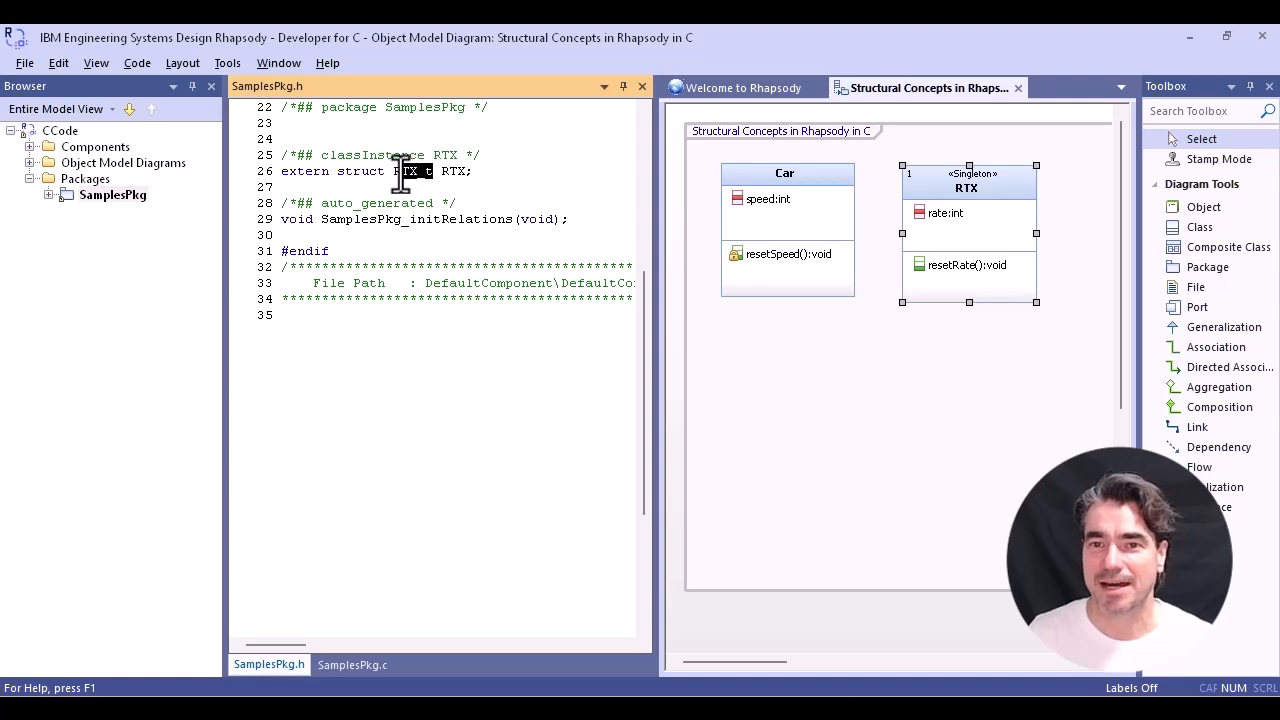
pyautogui.click(491, 175)
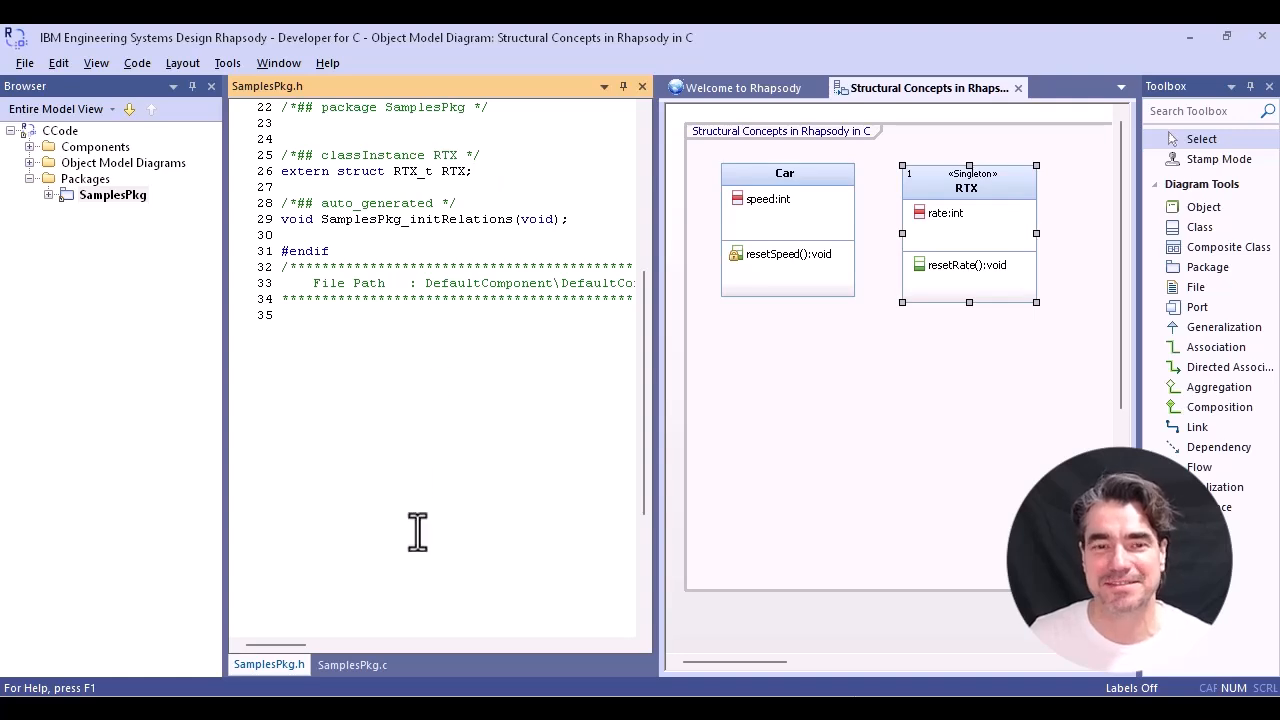
pyautogui.click(340, 668)
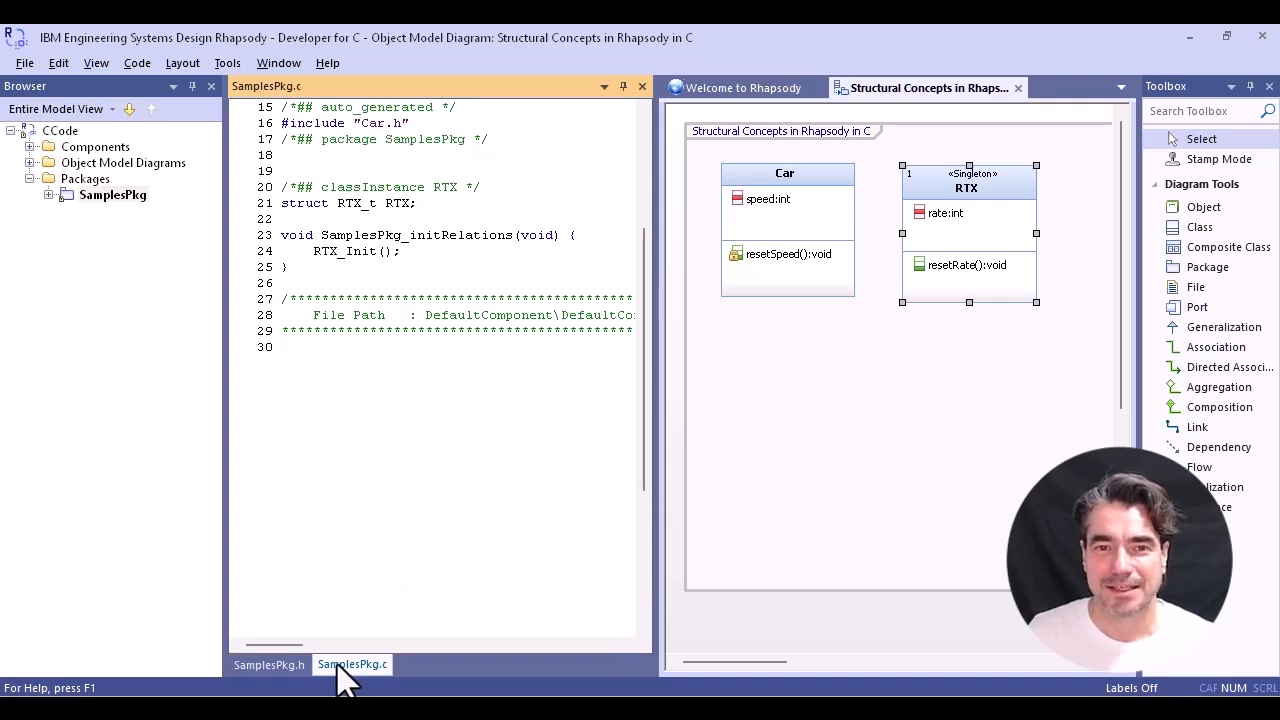
pyautogui.doubleClick(397, 203)
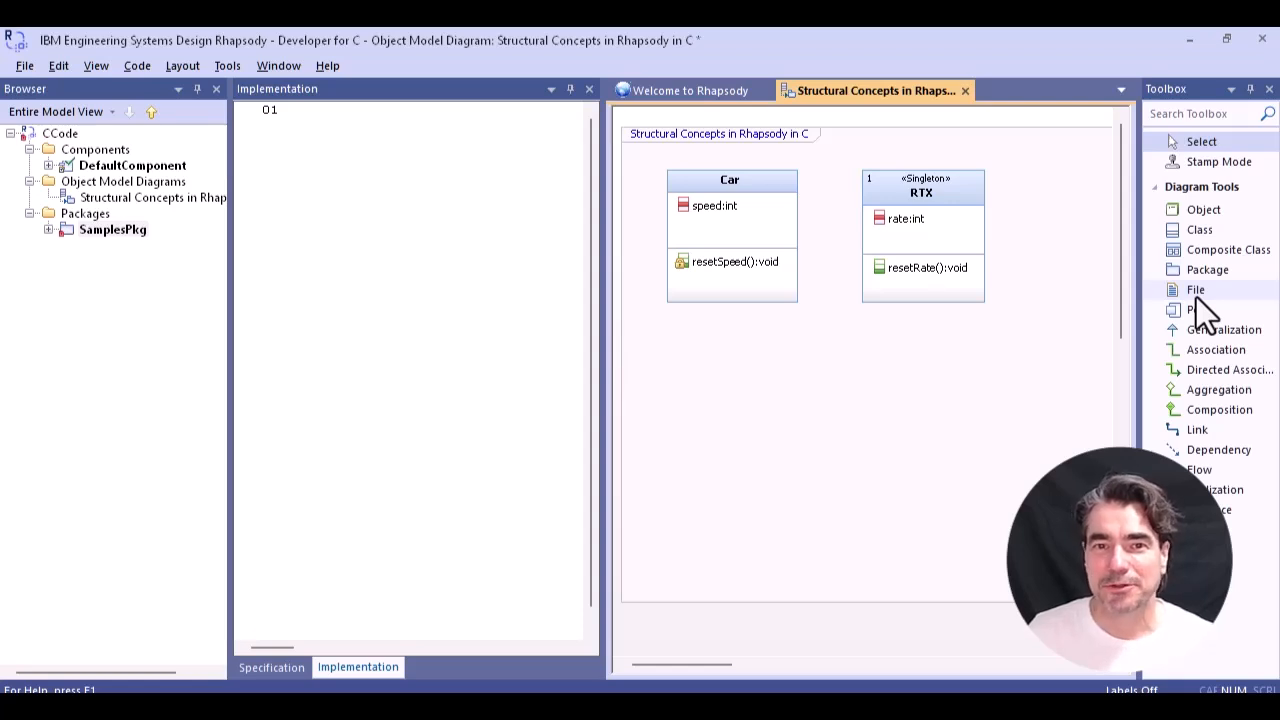
# - Add a file element named Printer below the Car class and view its generated header and source code
pyautogui.click(1204, 291)
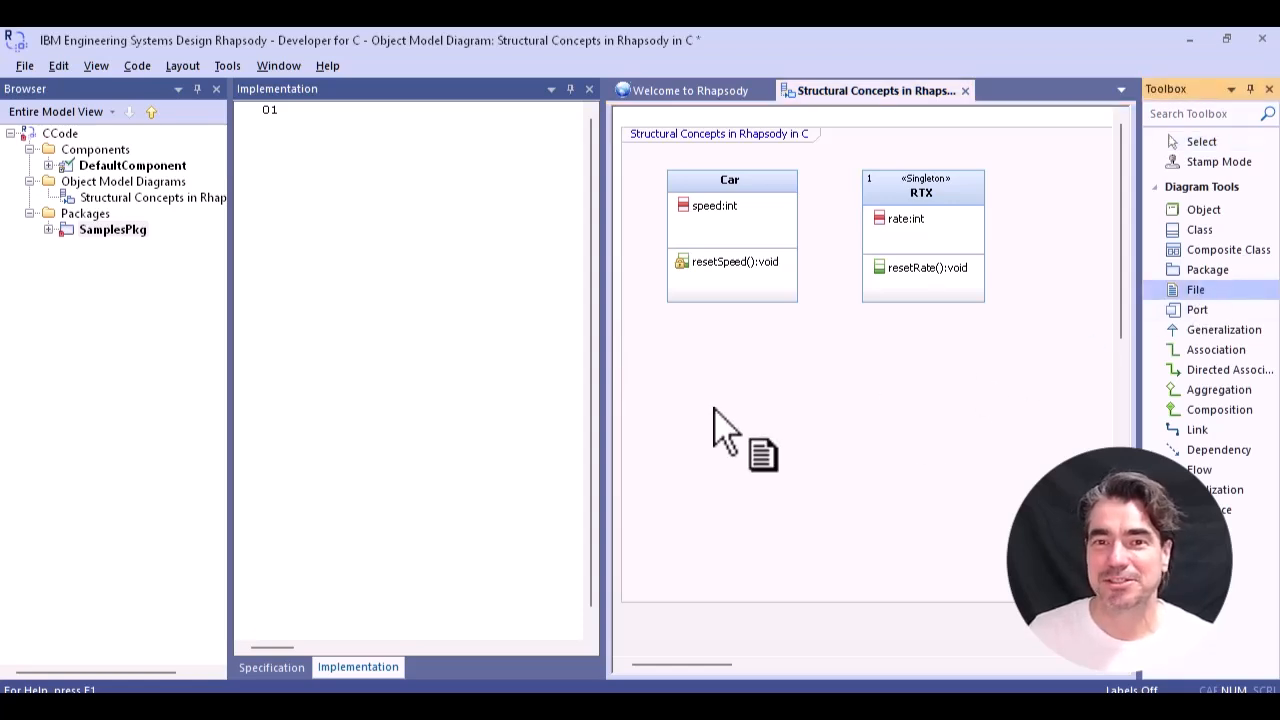
pyautogui.moveTo(671, 370); pyautogui.dragTo(803, 508)
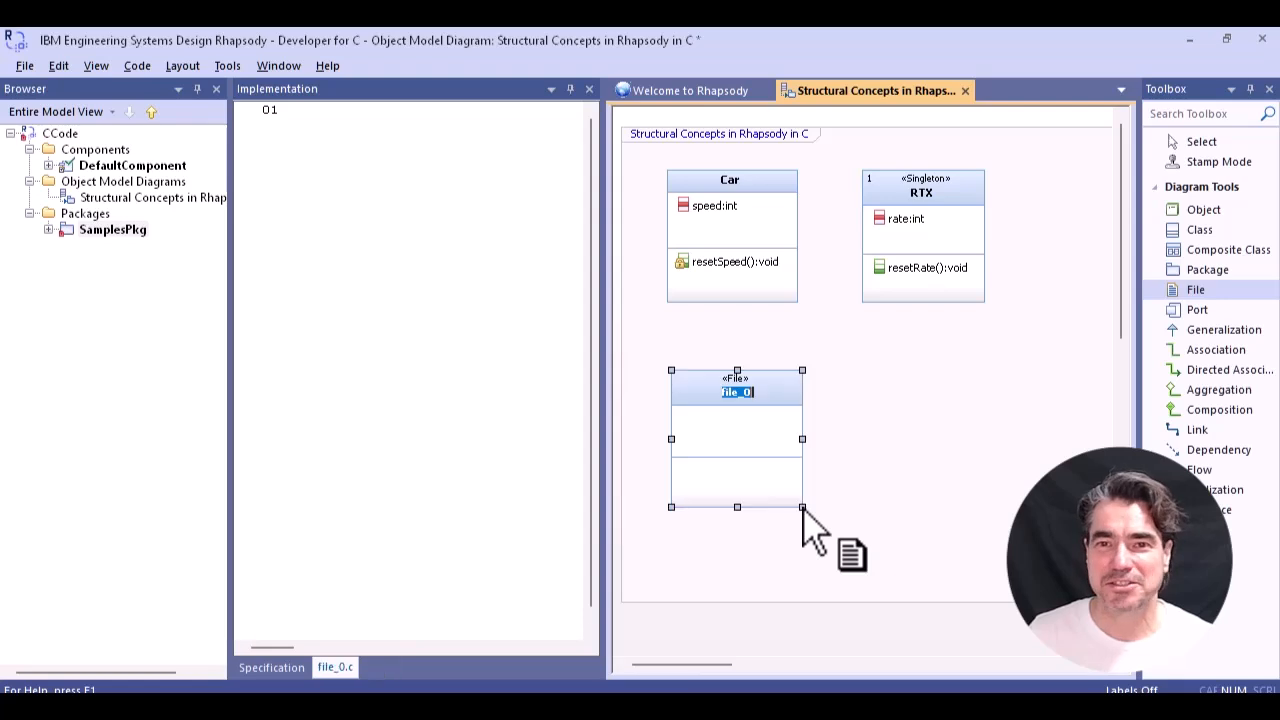
pyautogui.write('Utility')
pyautogui.press('Return')
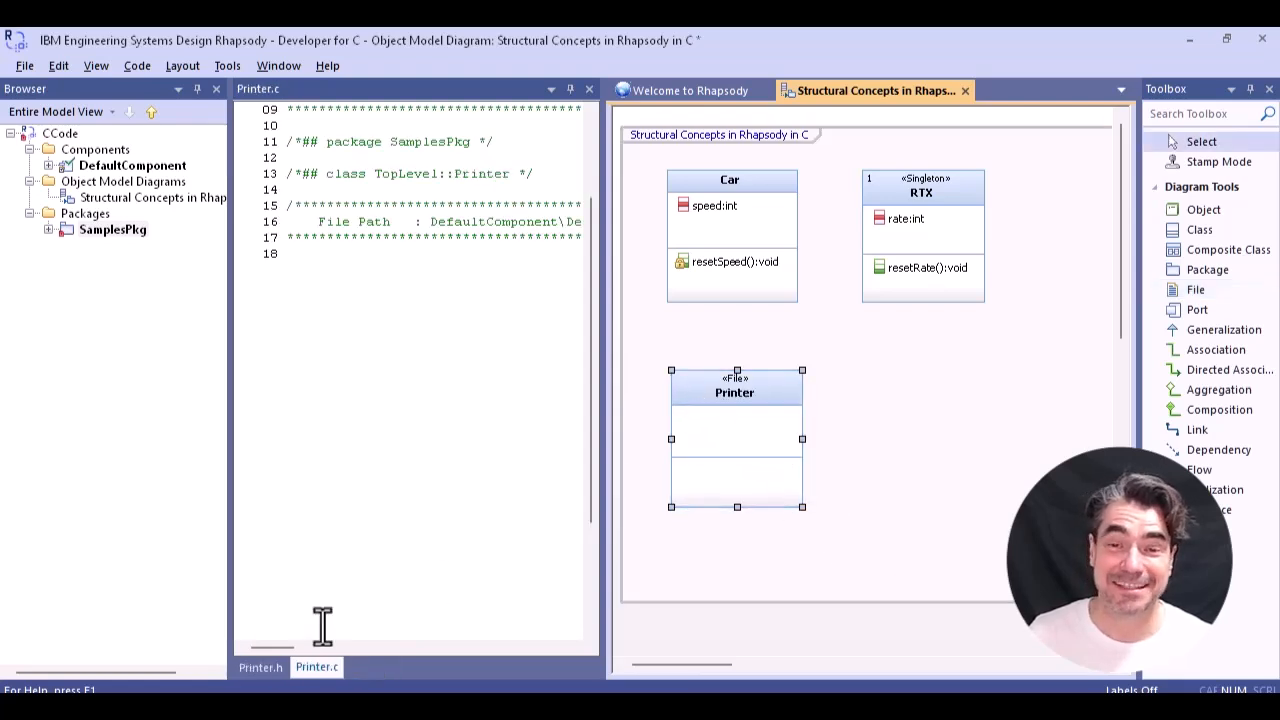
pyautogui.click(261, 667)
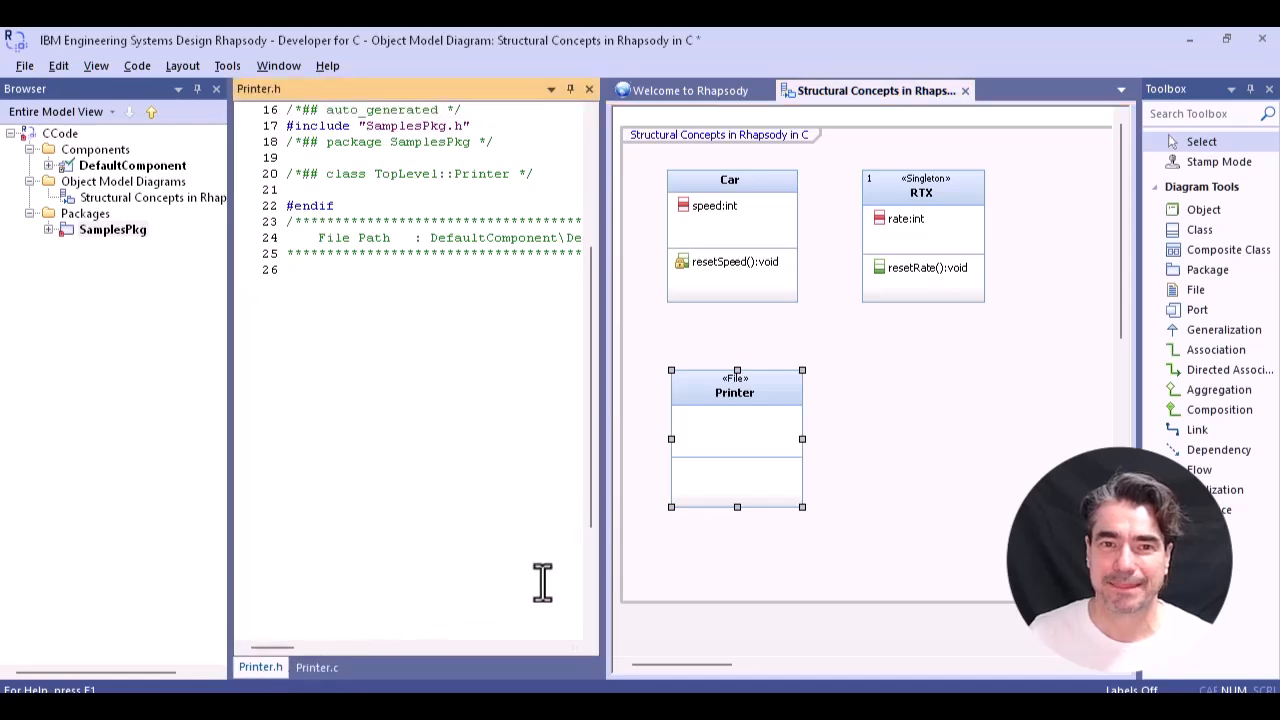
pyautogui.click(316, 668)
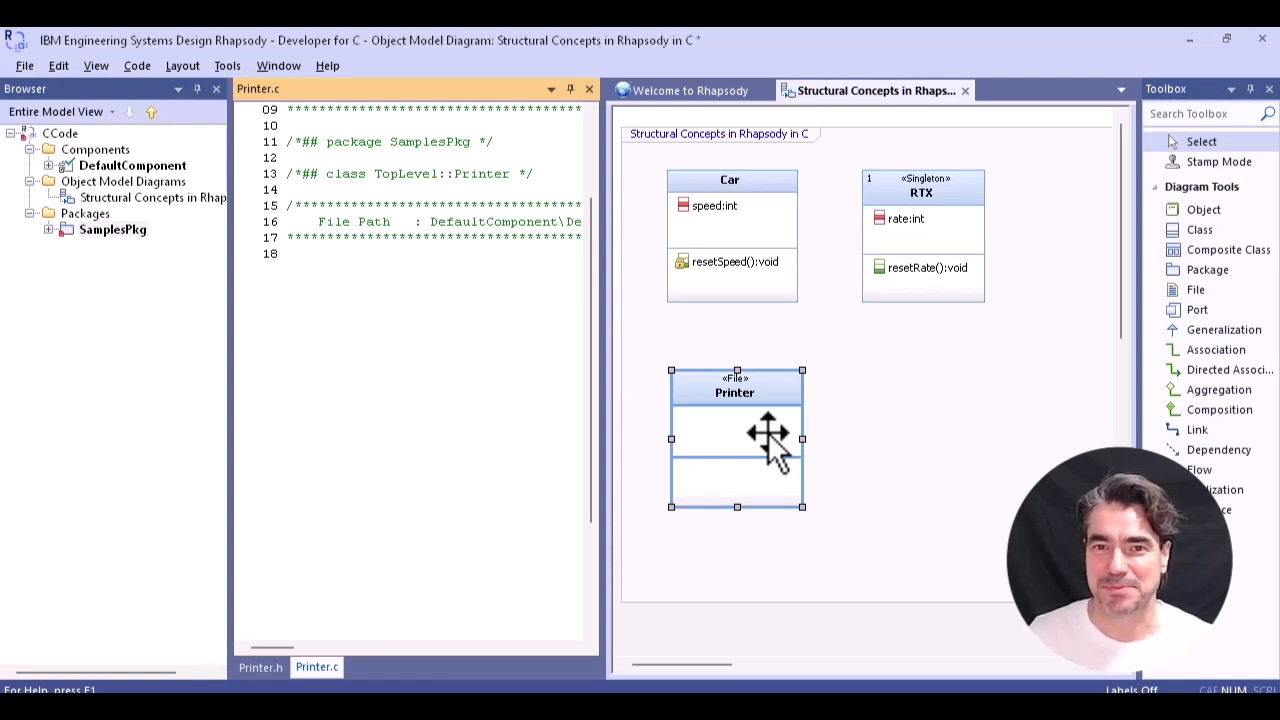
# - Add a variable named amountOfPaper to the Printer file
pyautogui.rightClick(767, 435)
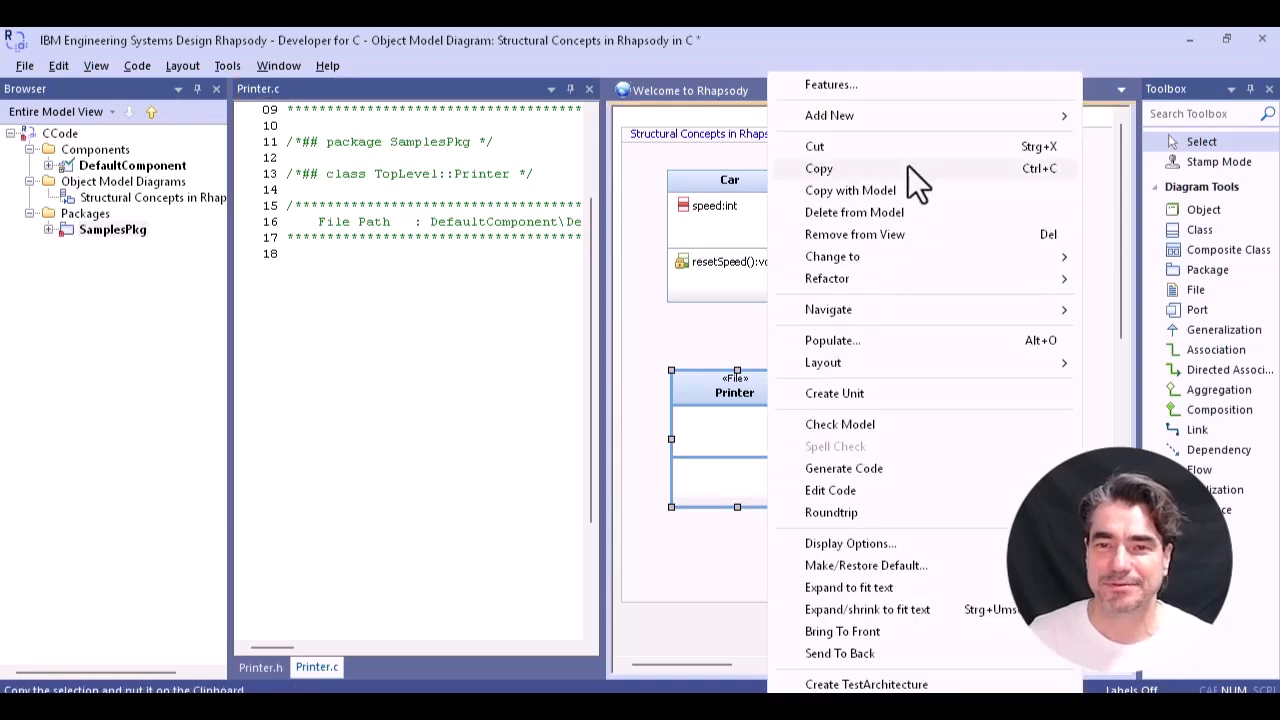
pyautogui.moveTo(919, 125)
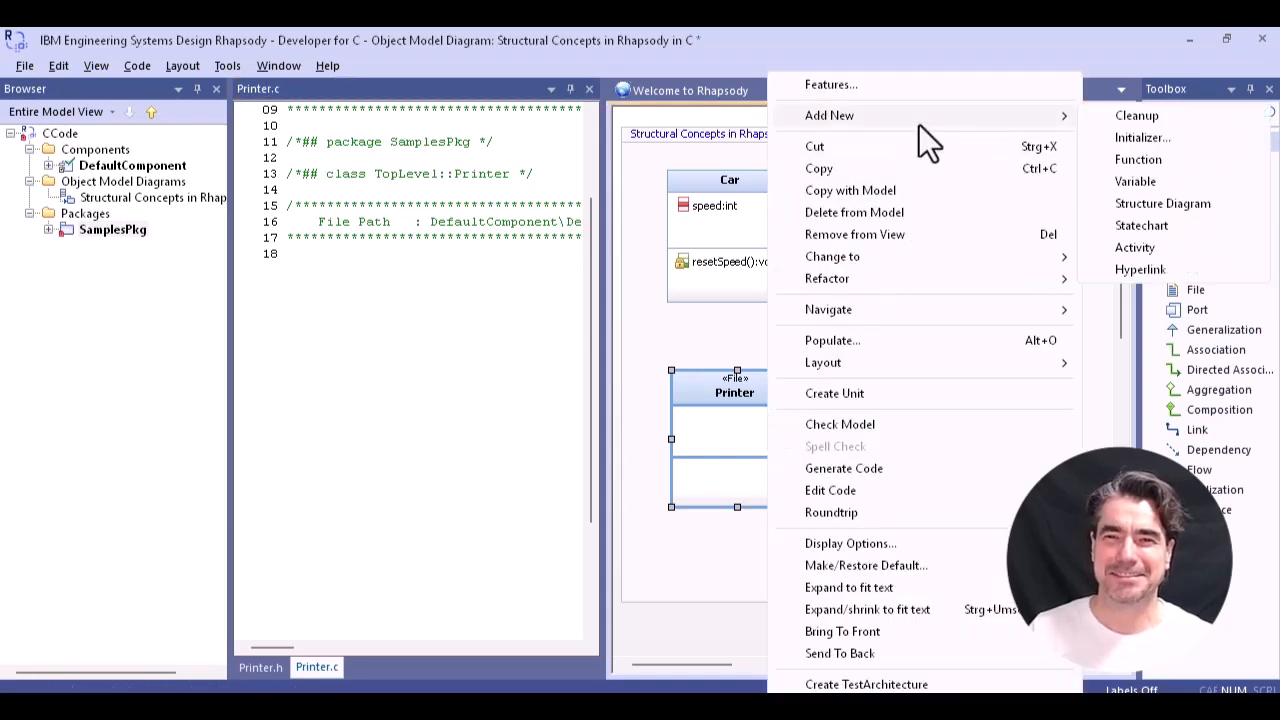
pyautogui.click(1146, 181)
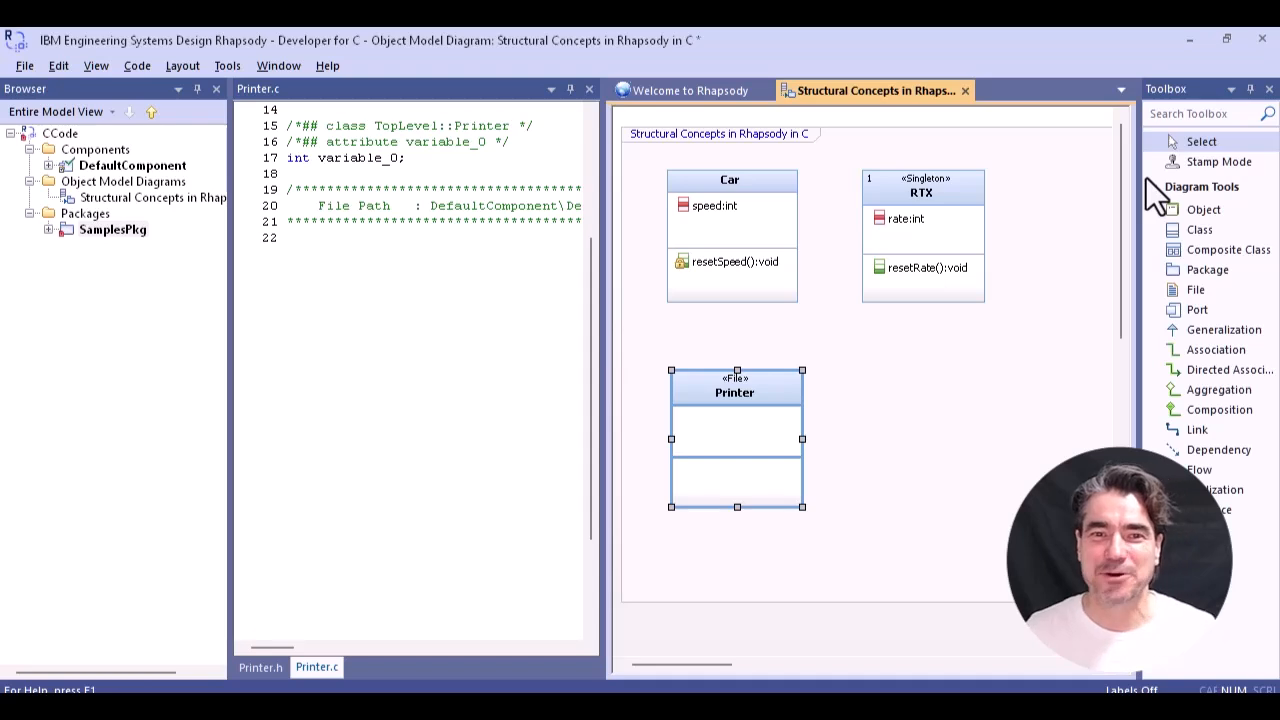
pyautogui.write('amountOfPaper')
pyautogui.press('Return')
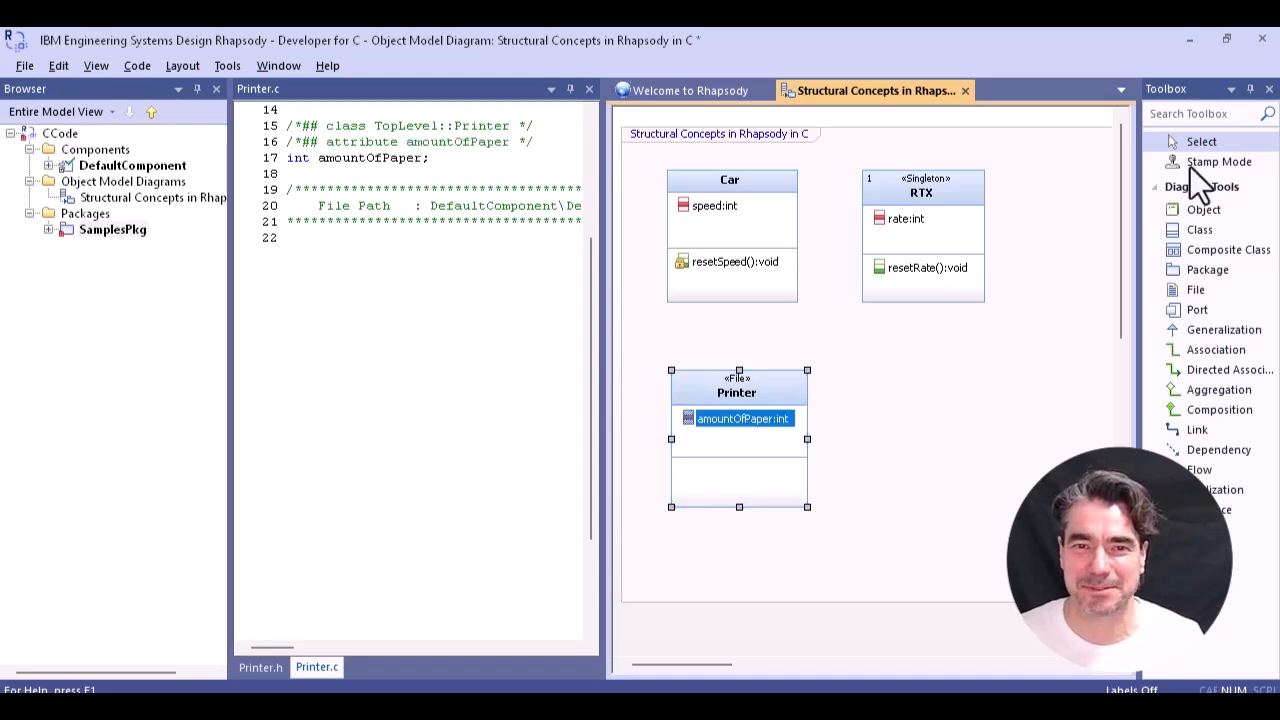
# - Add a function named print to the Printer file and check the code generated in Printer.h and Printer.c
pyautogui.rightClick(707, 439)
pyautogui.moveTo(893, 122)
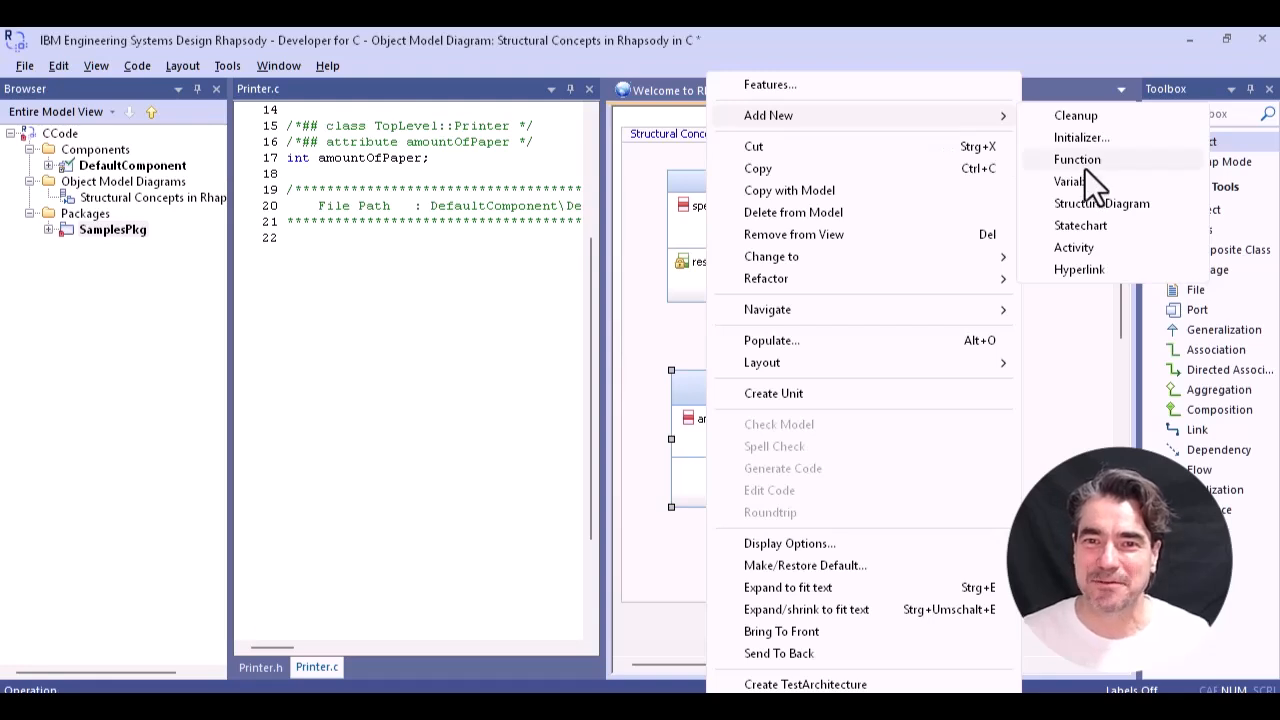
pyautogui.click(1085, 169)
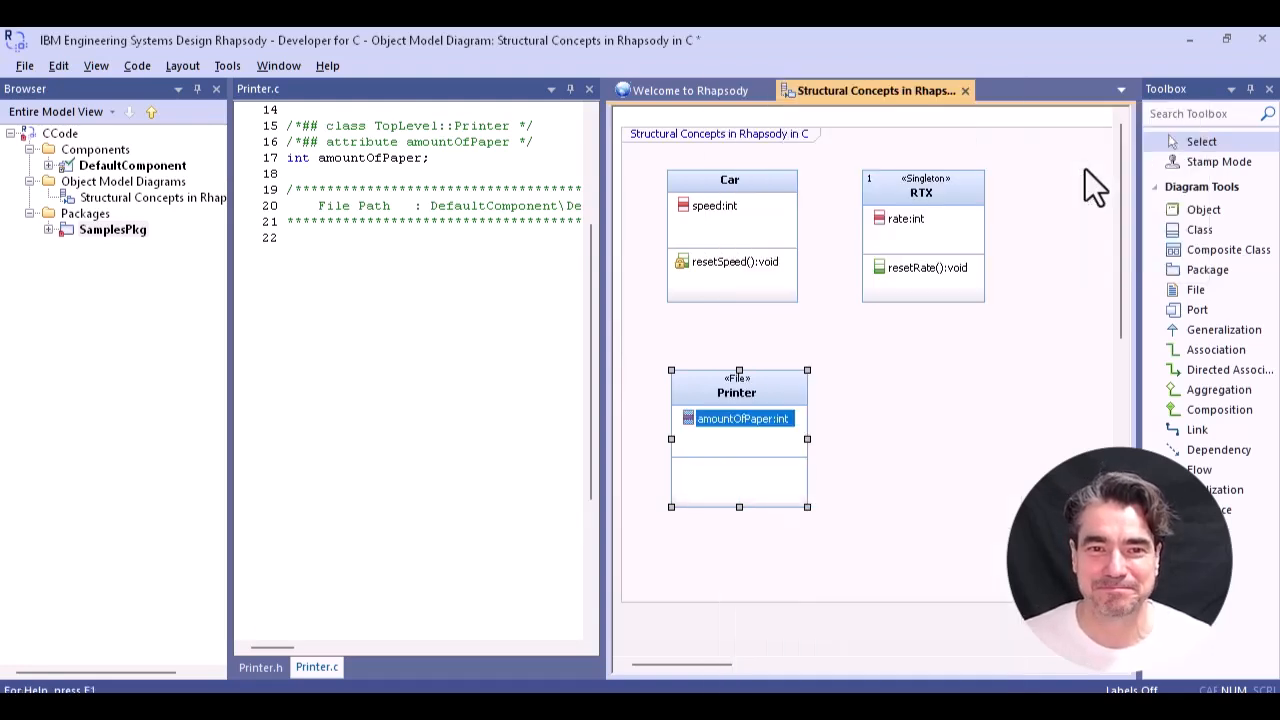
pyautogui.write('prin')
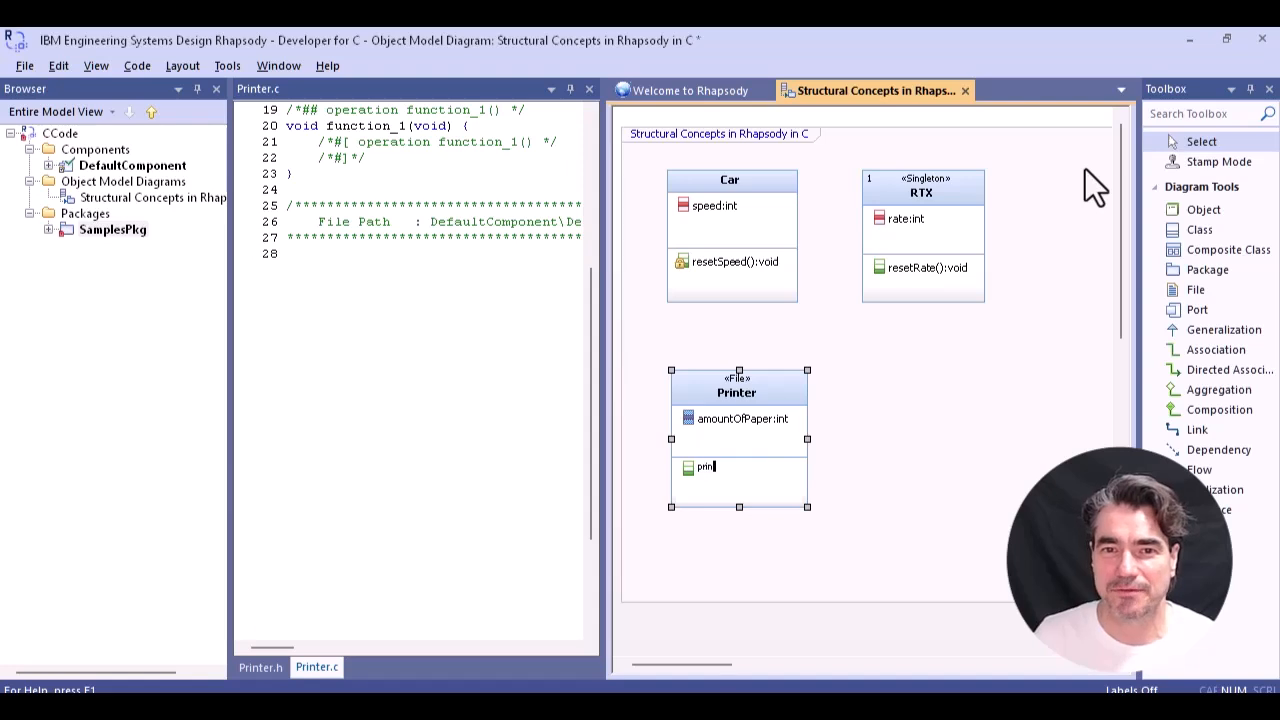
pyautogui.write('t')
pyautogui.press('Return')
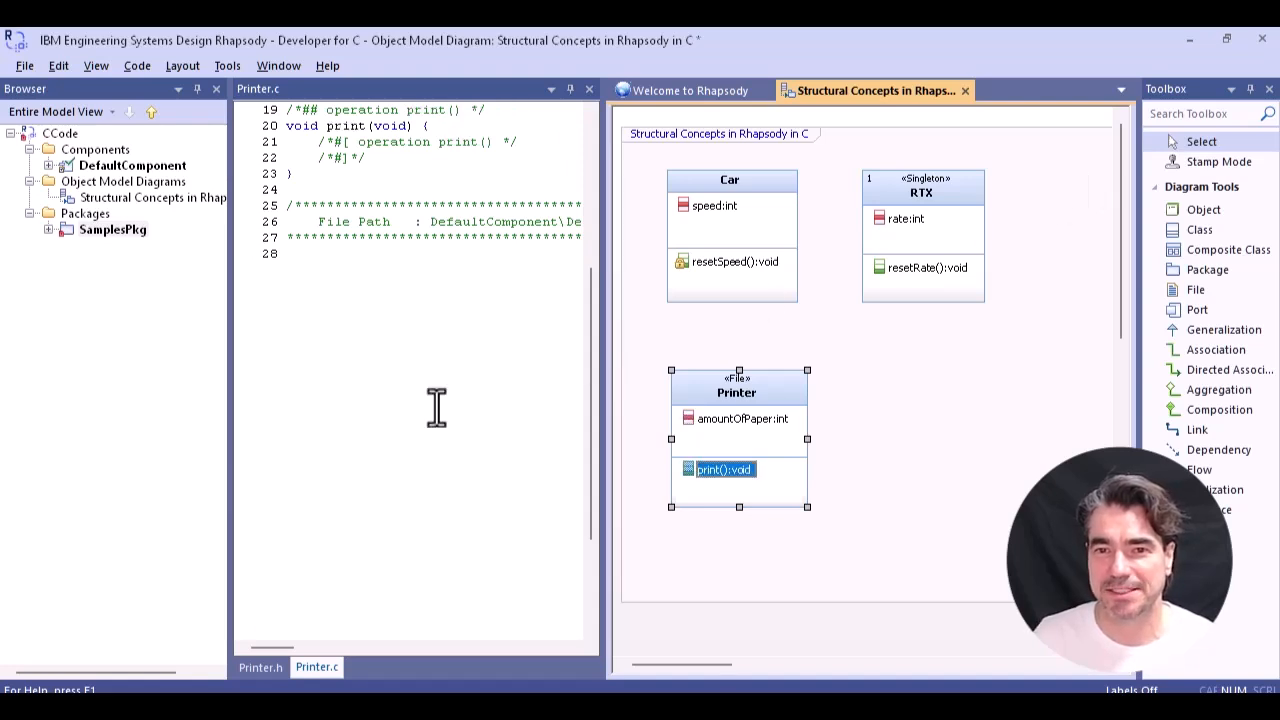
pyautogui.click(262, 667)
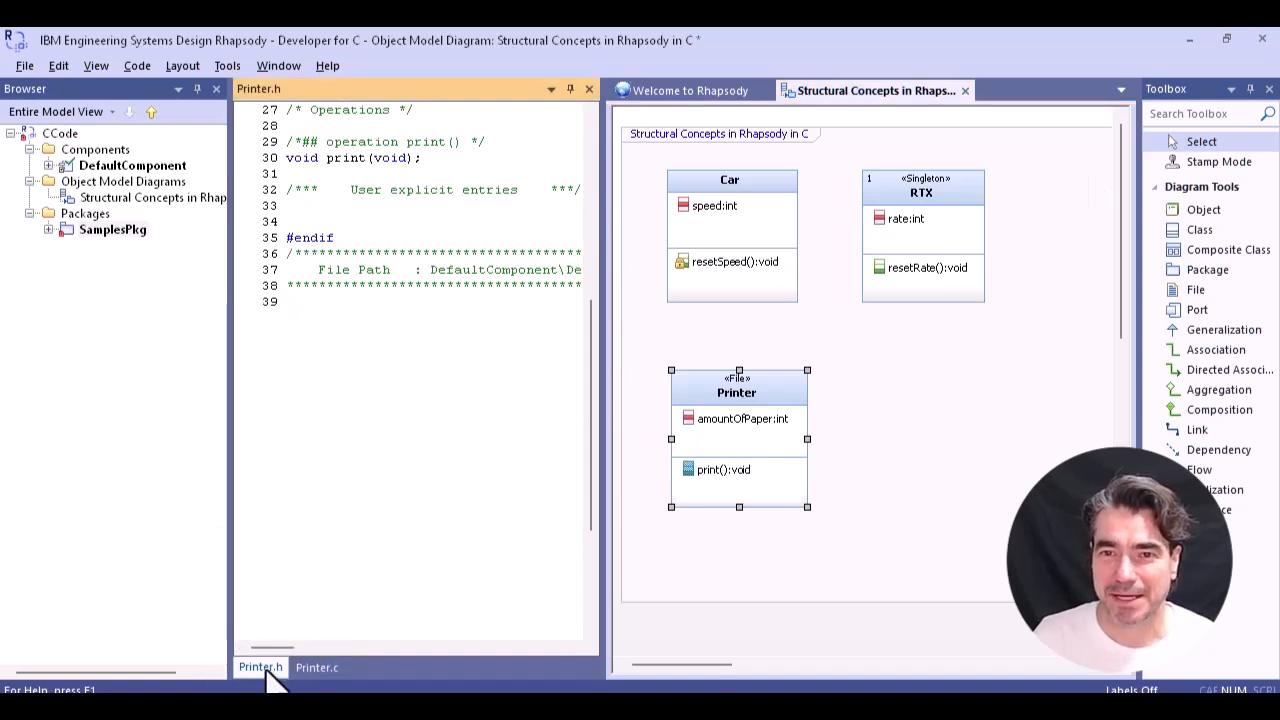
pyautogui.click(326, 667)
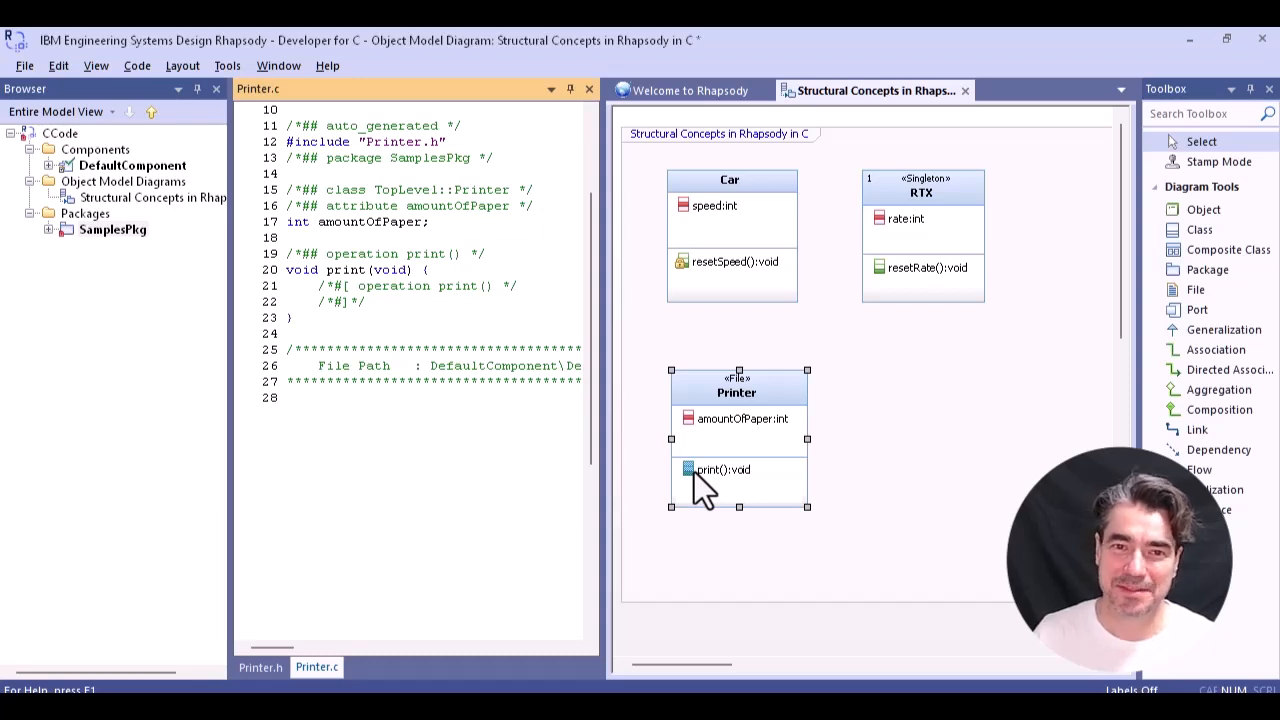
# - Set the visibility of the Printer file's print function to Private
pyautogui.rightClick(703, 488)
pyautogui.click(798, 84)
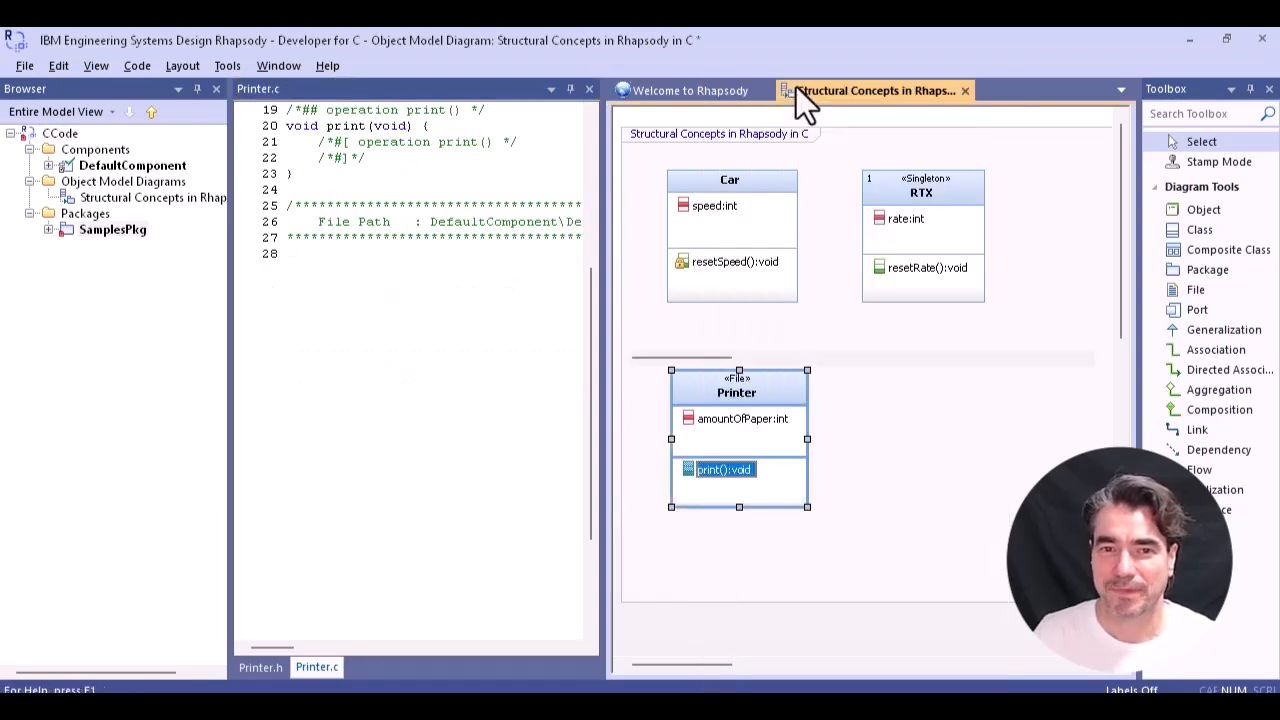
pyautogui.click(777, 523)
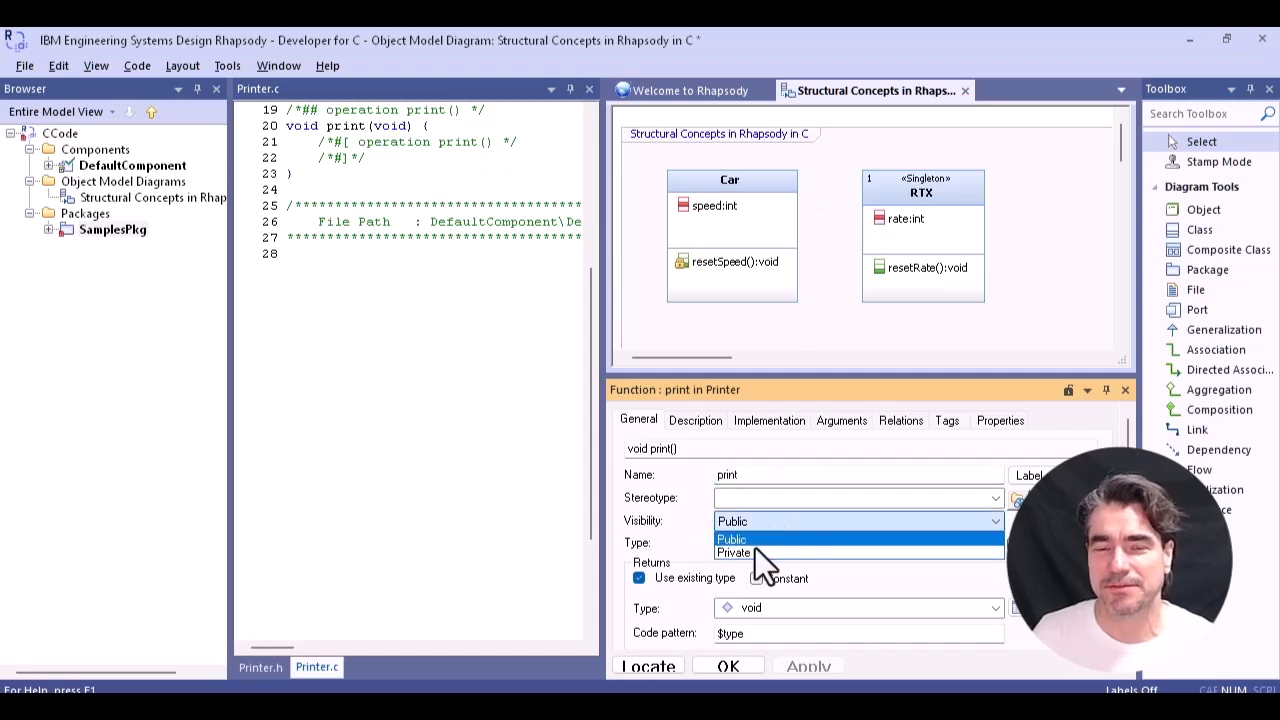
pyautogui.click(752, 553)
pyautogui.click(728, 666)
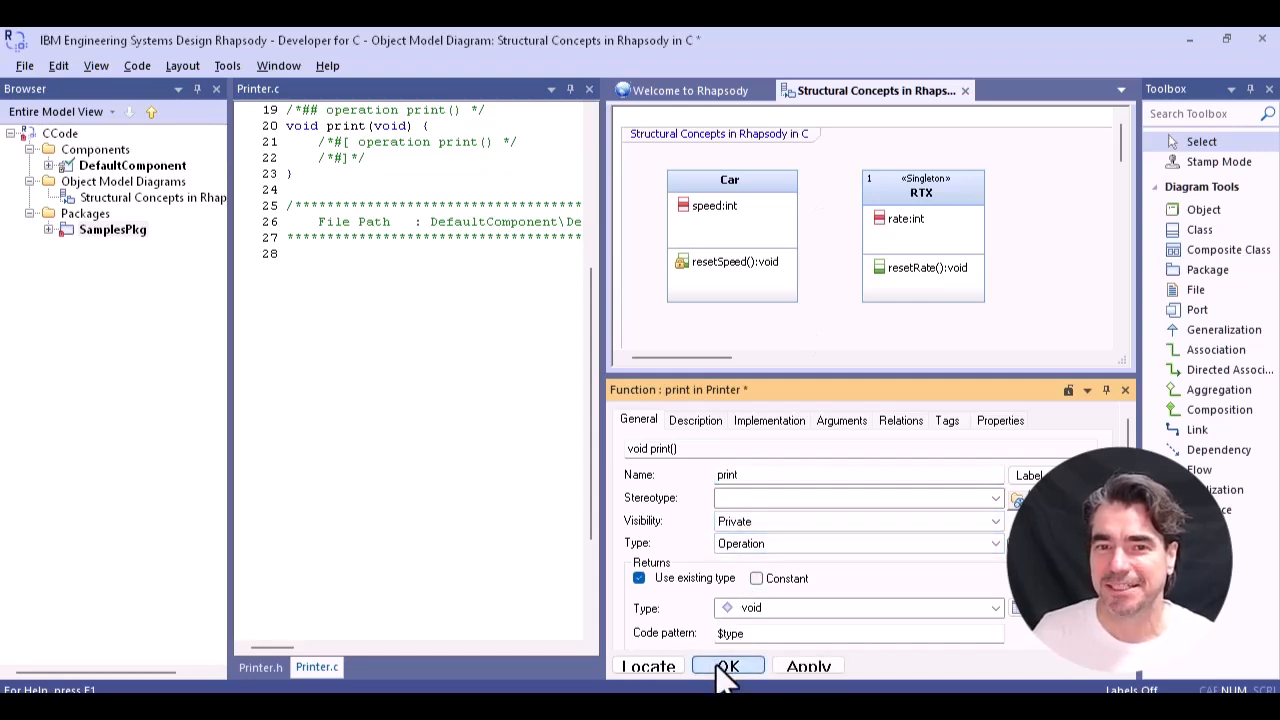
# - Implement the print body in Printer.c between the operation markers, inserting amountOfPaper through code completion and decrementing it with --, and save
pyautogui.scroll(3, 490, 480)
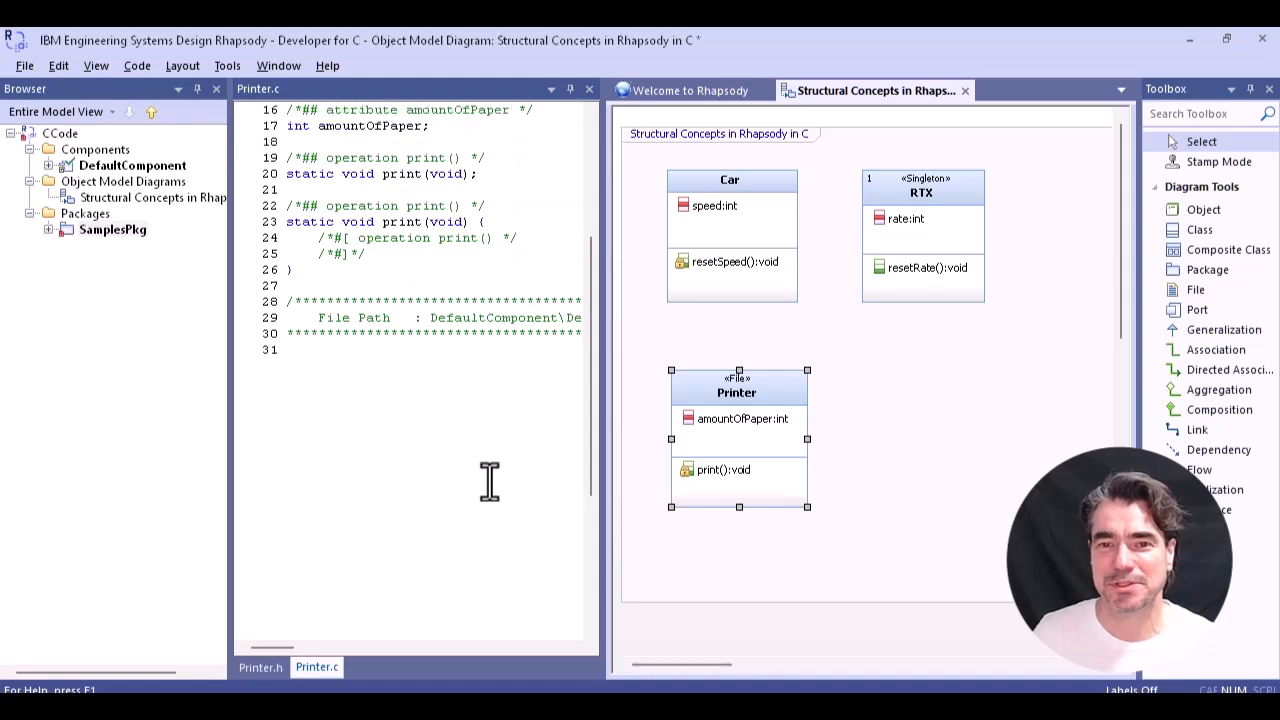
pyautogui.click(532, 286)
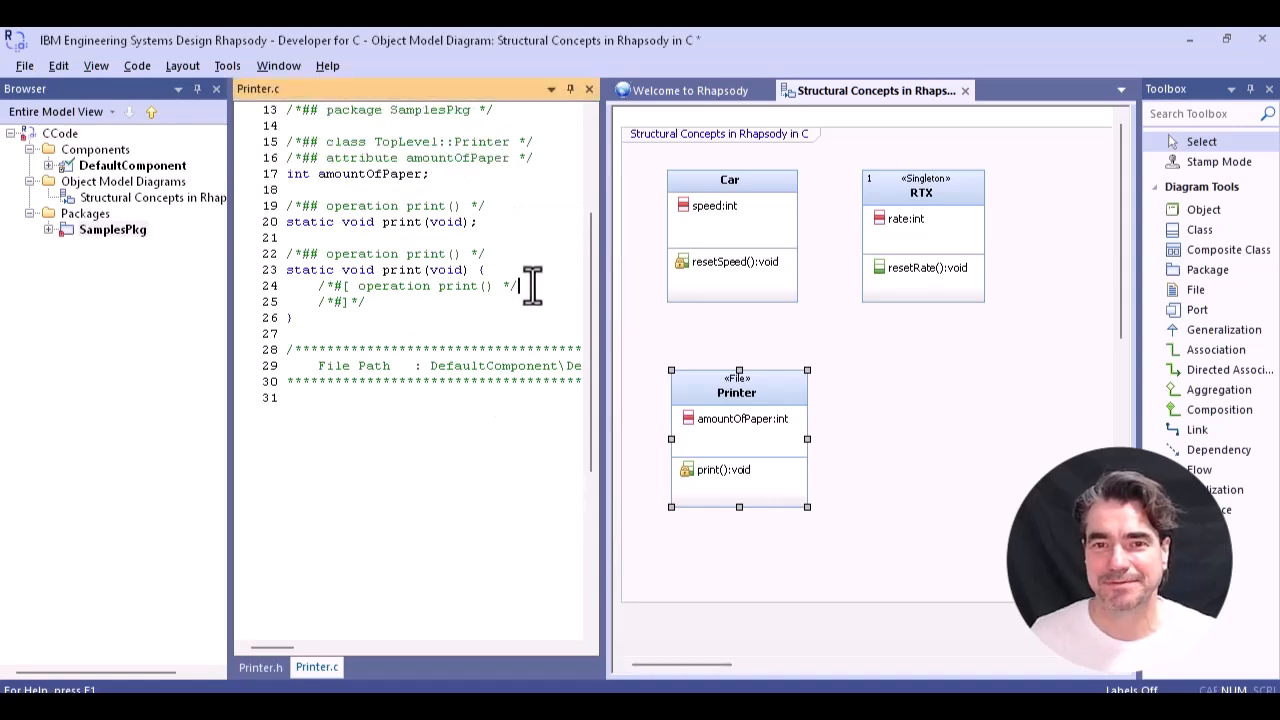
pyautogui.press('Return')
pyautogui.hotkey('ctrl', 'space')
pyautogui.press('Down')
pyautogui.press('Down')
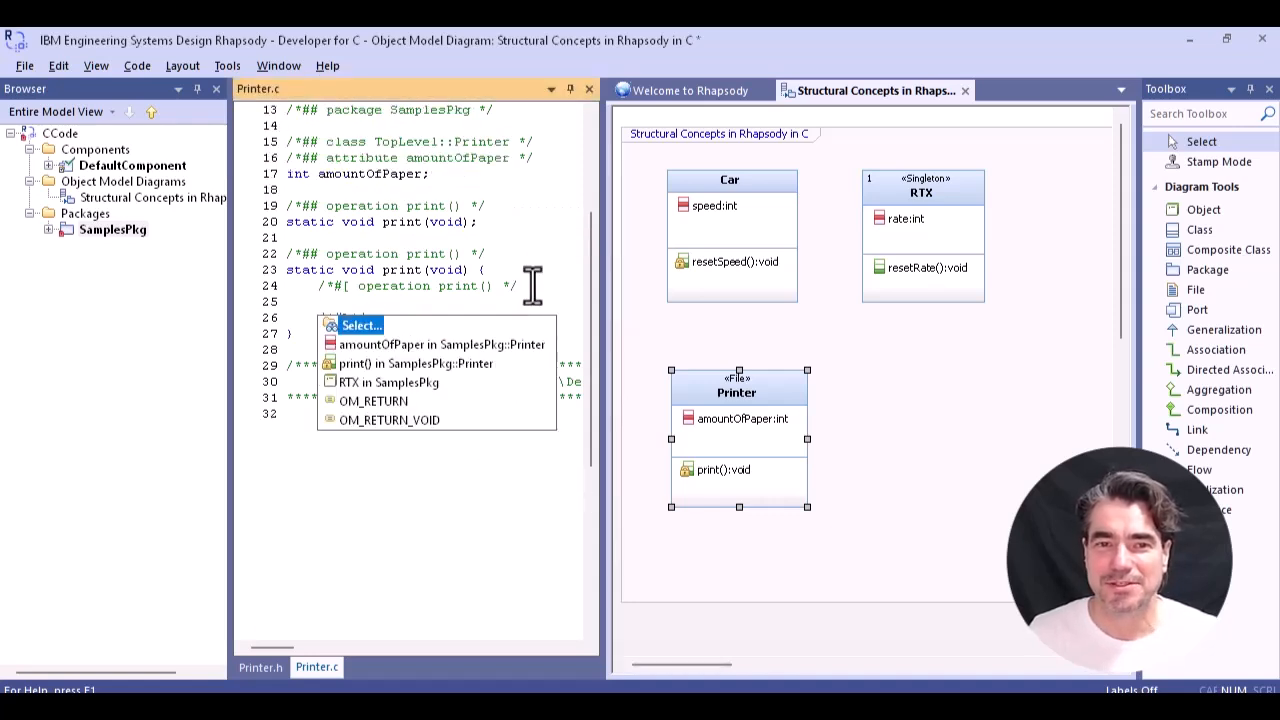
pyautogui.press('Return')
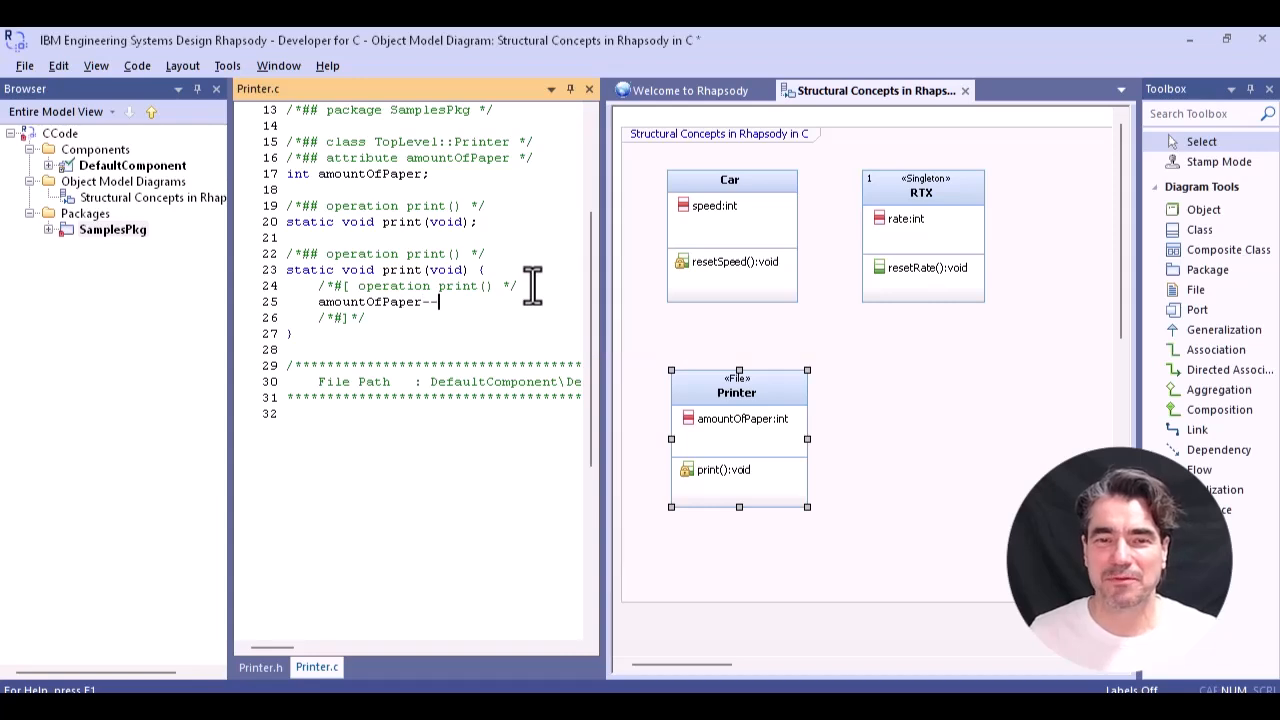
pyautogui.write('--;')
pyautogui.press('Return')
pyautogui.hotkey('ctrl', 's')
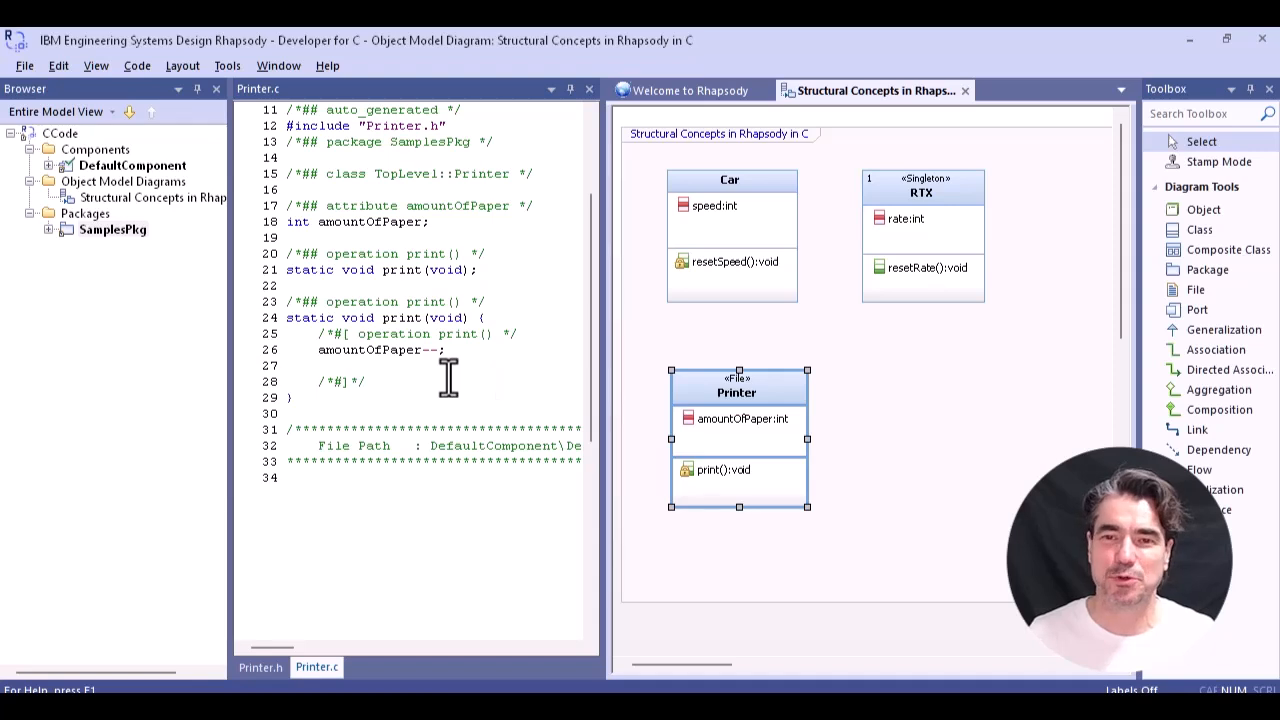
# - Expand the classes, files and objects of SamplesPkg and compare the generated source code of Car, RTX and Printer
pyautogui.click(52, 232)
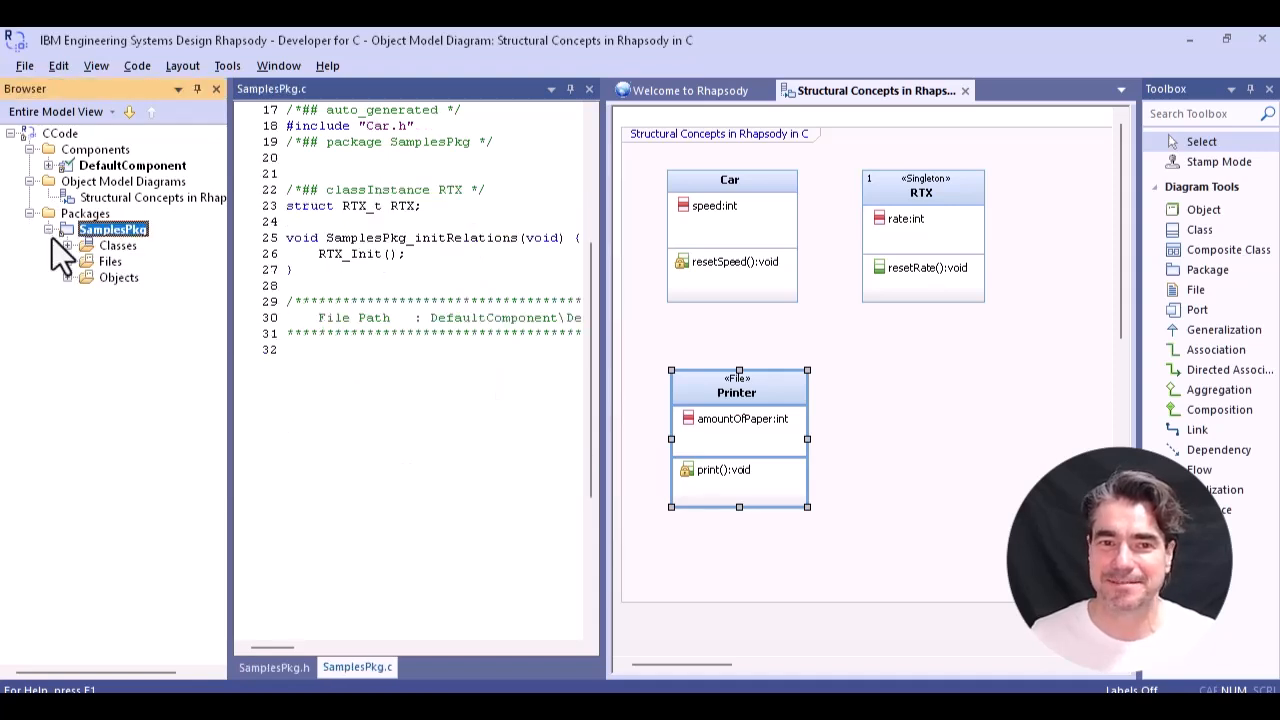
pyautogui.click(67, 245)
pyautogui.click(67, 277)
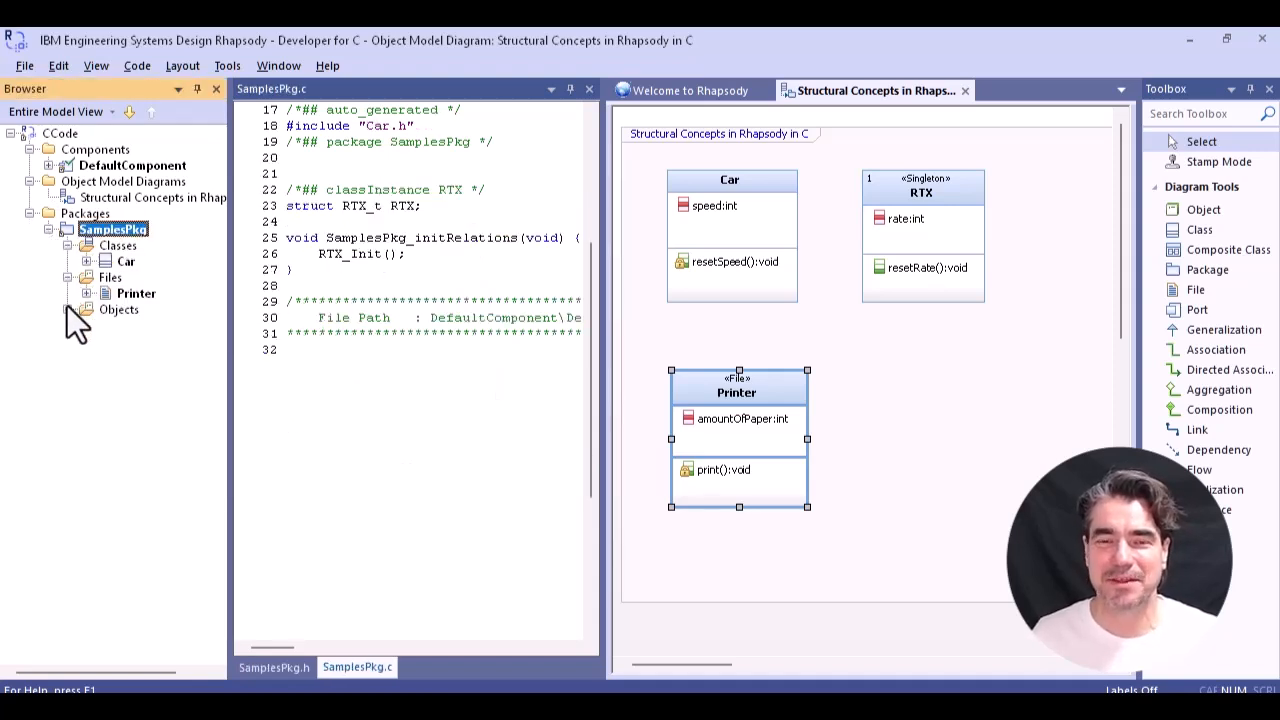
pyautogui.click(64, 309)
pyautogui.click(125, 262)
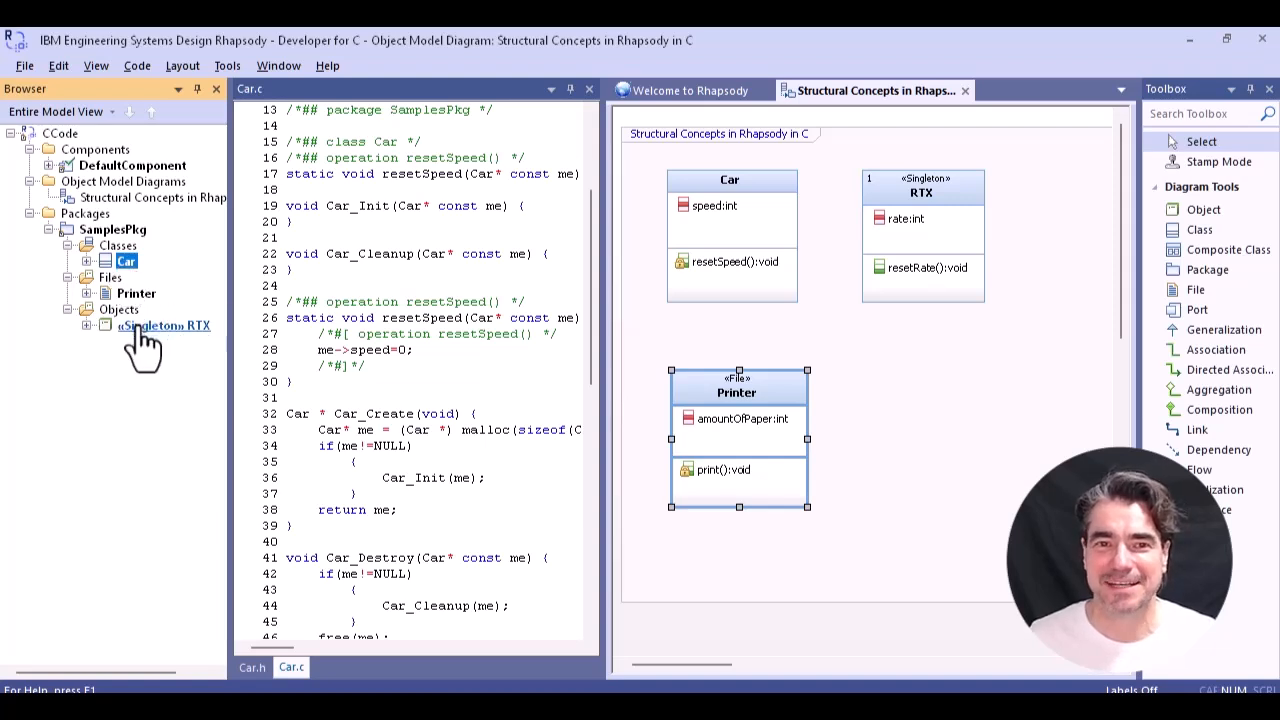
pyautogui.click(137, 330)
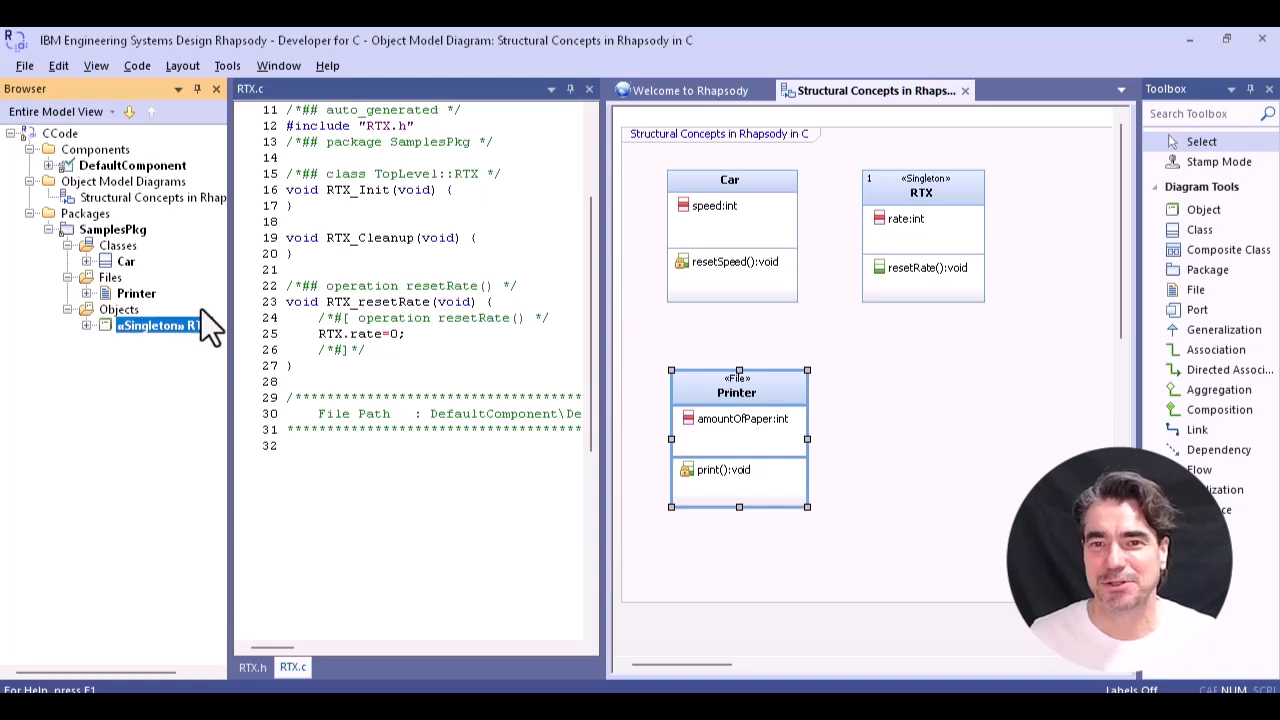
pyautogui.click(138, 294)
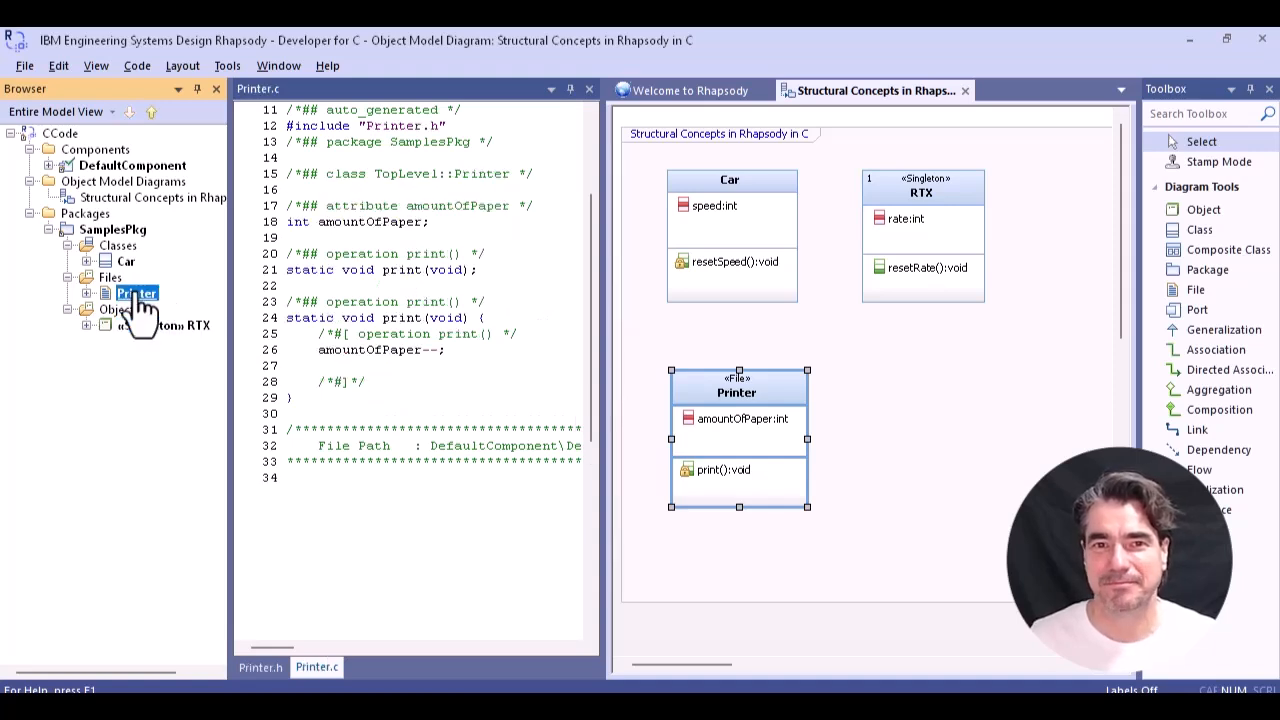